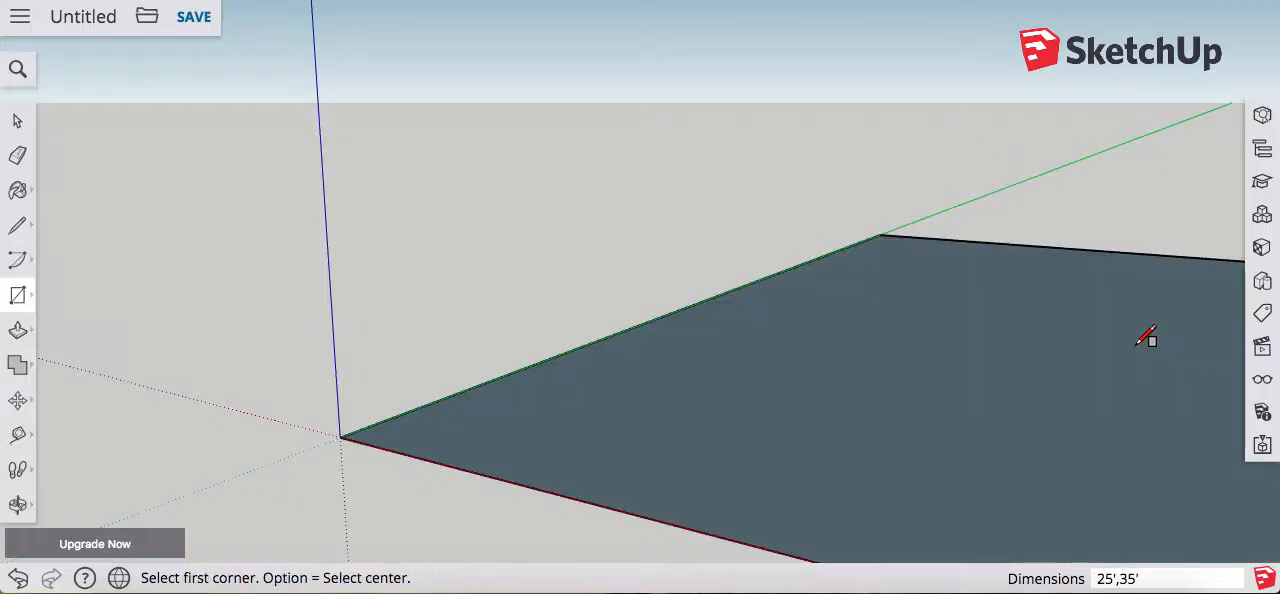
# Step: Push/Pull the ground rectangle up 10' to form the house block
pyautogui.press('p')
pyautogui.click(1076, 382)
pyautogui.write("10'")
pyautogui.press('Return')
# Step: Draw a line across the middle of the block's top face, from the front edge's midpoint to the back edge
pyautogui.press('l')
pyautogui.scroll(-4, 995, 265)
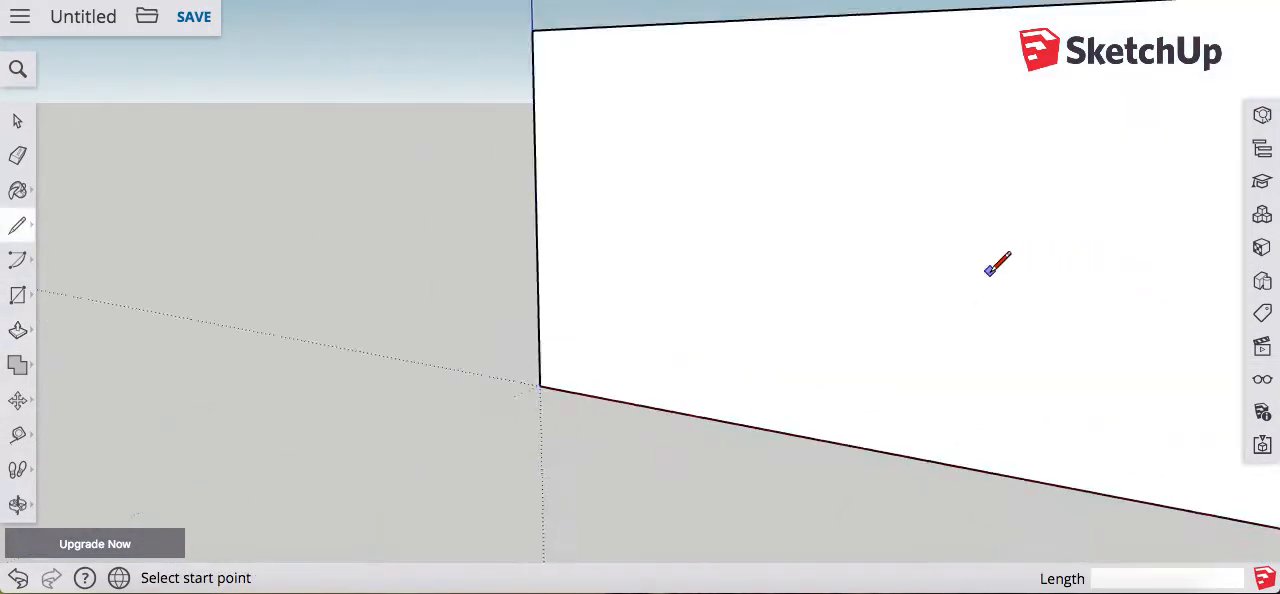
pyautogui.moveTo(990, 270); pyautogui.dragTo(890, 324, button='middle')
pyautogui.click(723, 358)
pyautogui.press('Escape')
pyautogui.click(707, 352)
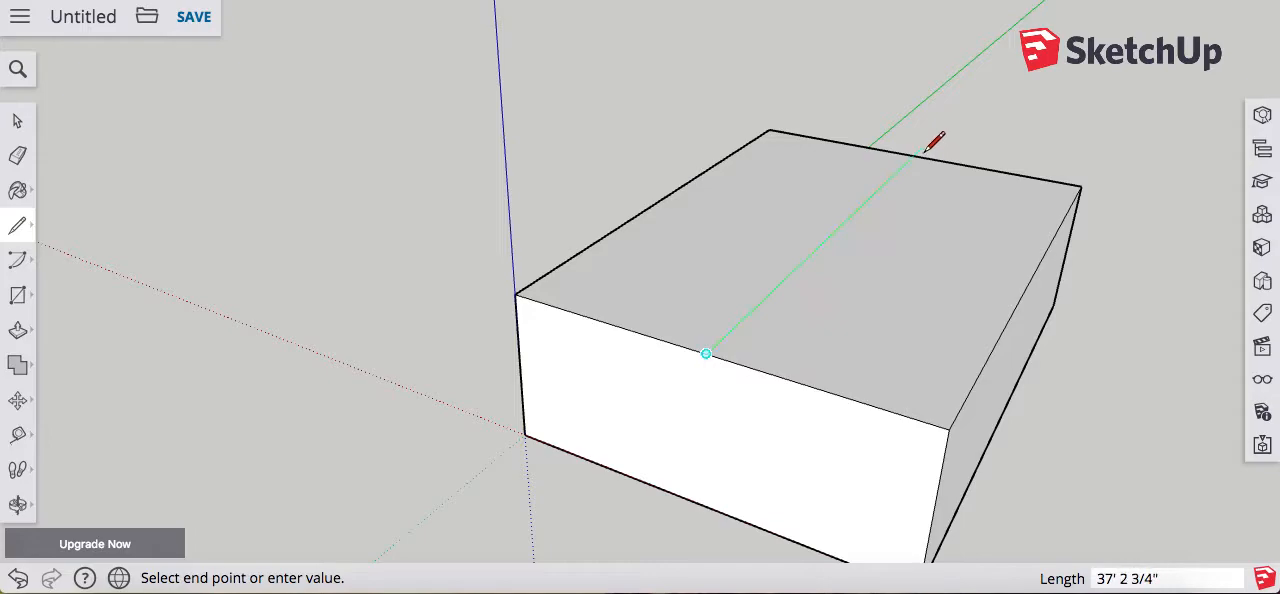
pyautogui.click(912, 155)
# Step: Move the top face's center line straight up about 6' 1" to form a gable roof
pyautogui.press('m')
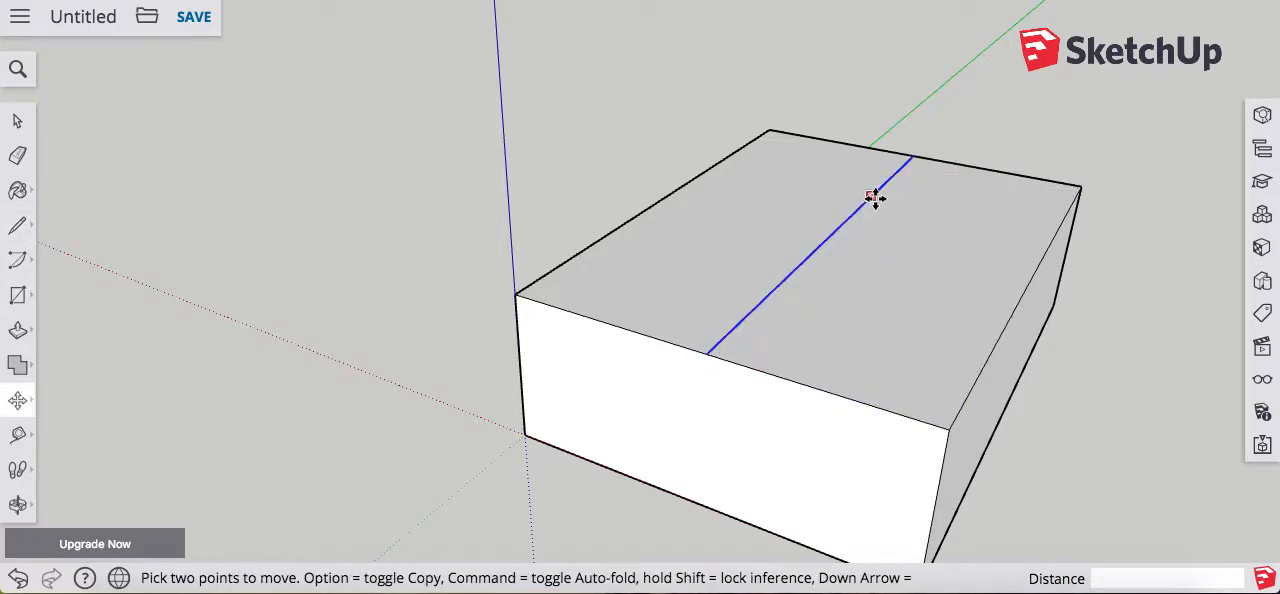
pyautogui.click(872, 197)
pyautogui.click(878, 113)
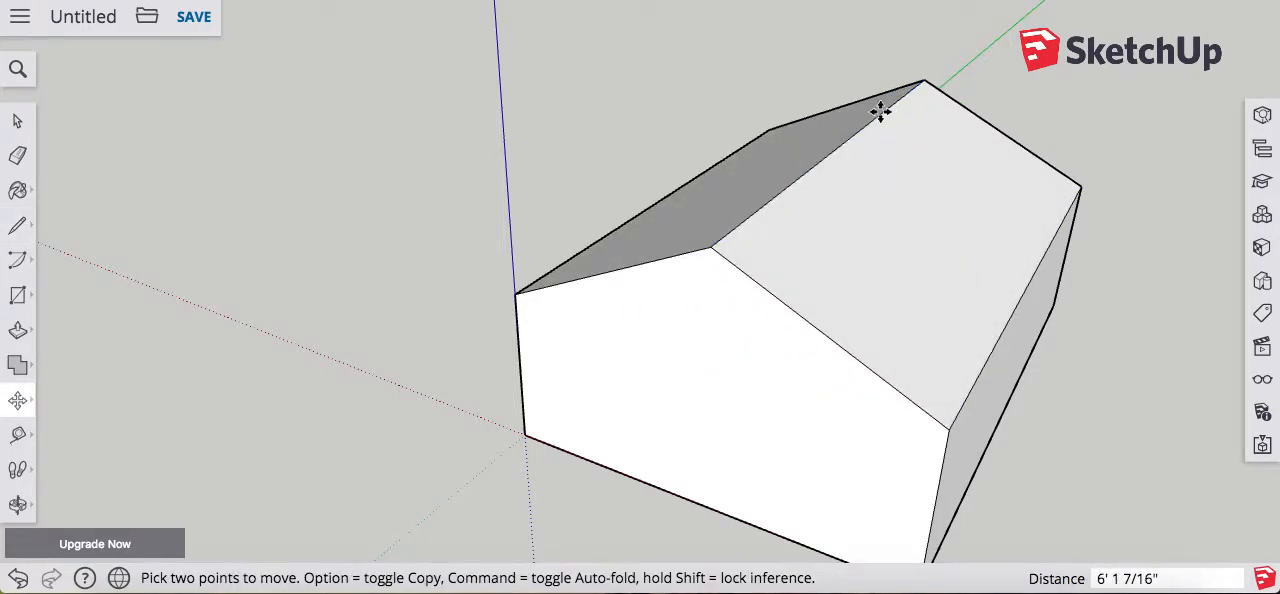
# Step: Draw a window rectangle about 10' 2" by 4' 3" on the gable wall, plus an adjoining shutter rectangle about 1' 11" wide
pyautogui.press('o')
pyautogui.moveTo(768, 395); pyautogui.dragTo(931, 286)
pyautogui.press('r')
pyautogui.click(688, 280)
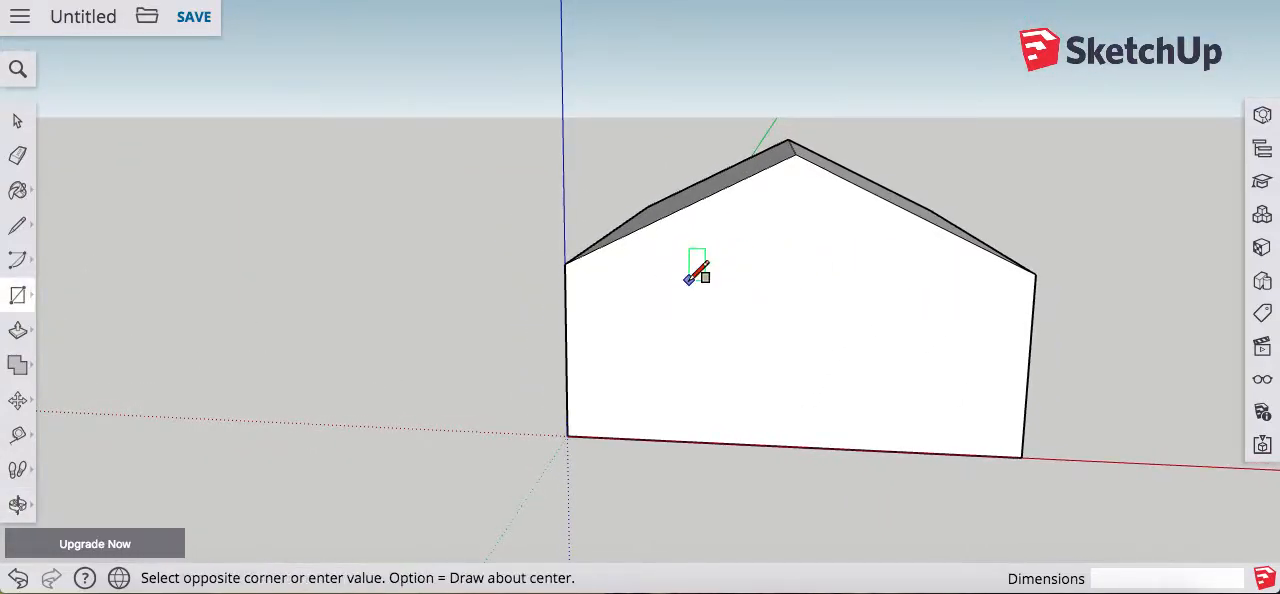
pyautogui.click(877, 361)
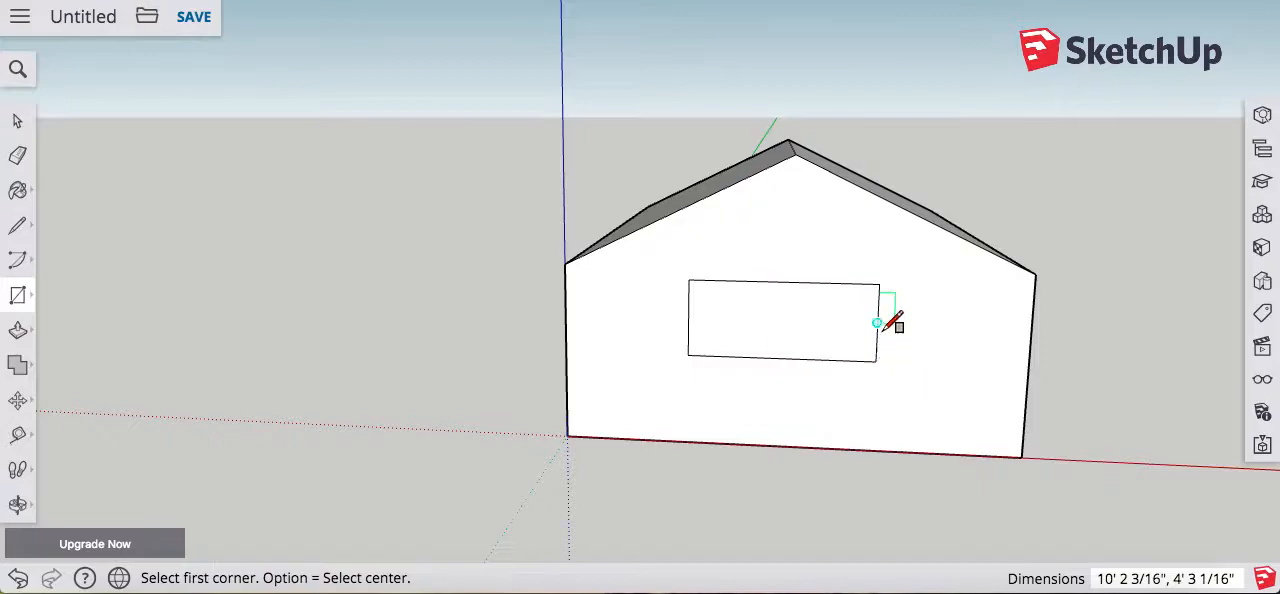
pyautogui.click(878, 284)
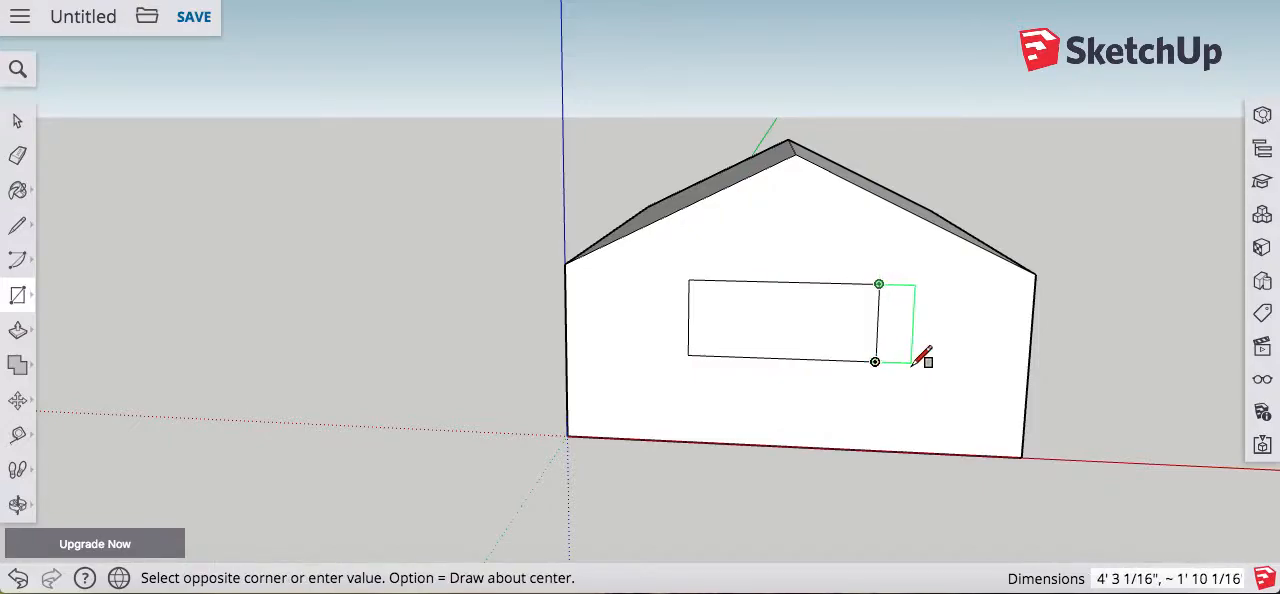
pyautogui.click(915, 361)
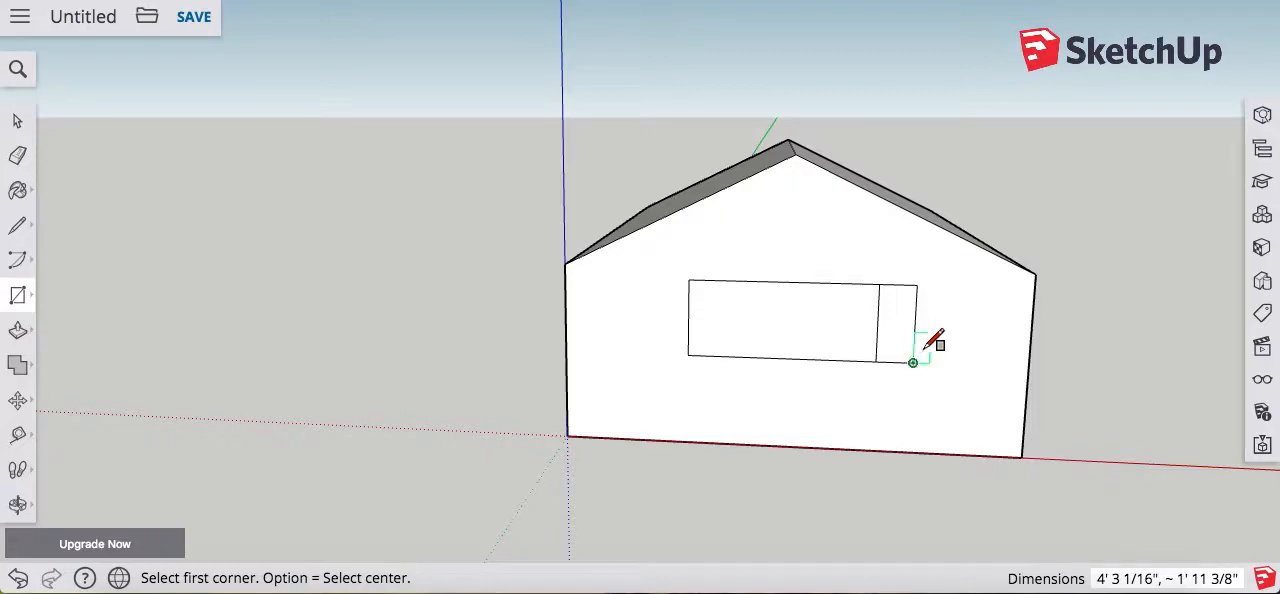
# Step: Erase the large window rectangle's edges, keeping only the narrow shutter rectangle on the wall
pyautogui.scroll(5, 917, 328)
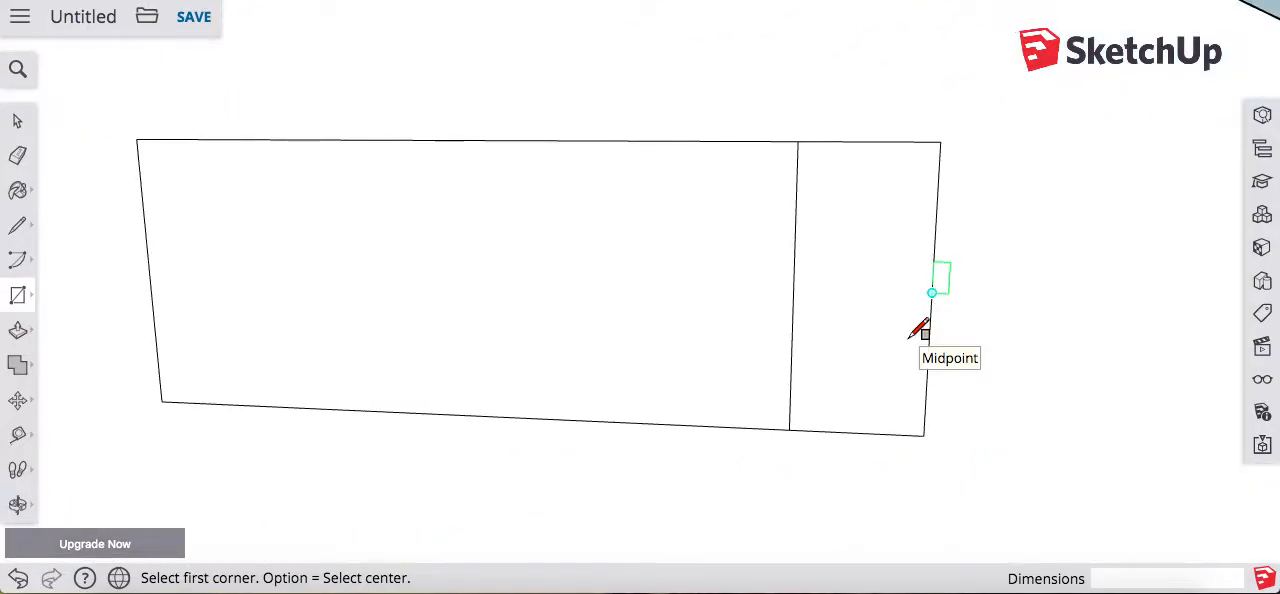
pyautogui.press('e')
pyautogui.click(600, 141)
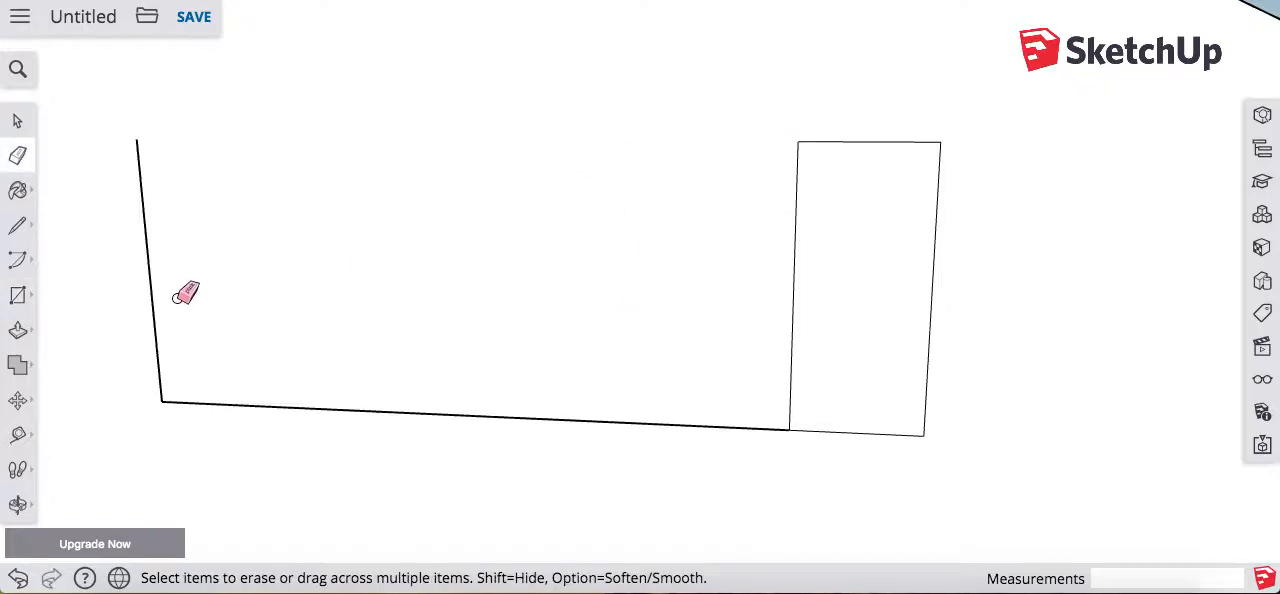
pyautogui.moveTo(162, 417); pyautogui.dragTo(164, 398)
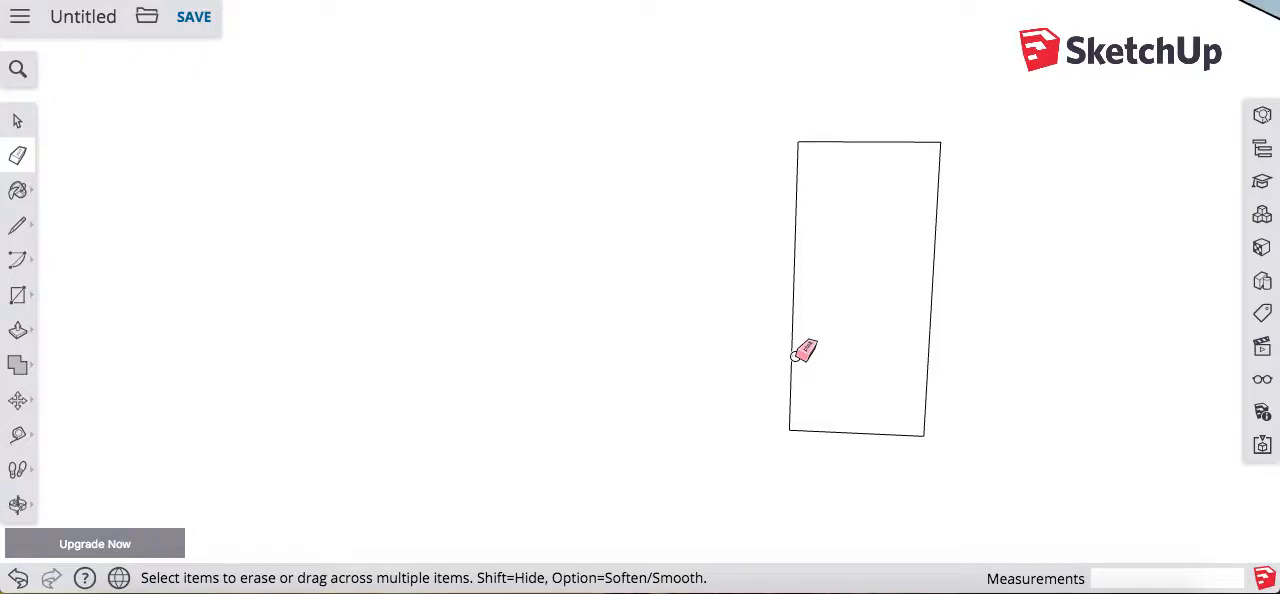
# Step: Offset the shutter rectangle's outline inward about 1 7/8" to create its frame
pyautogui.press('f')
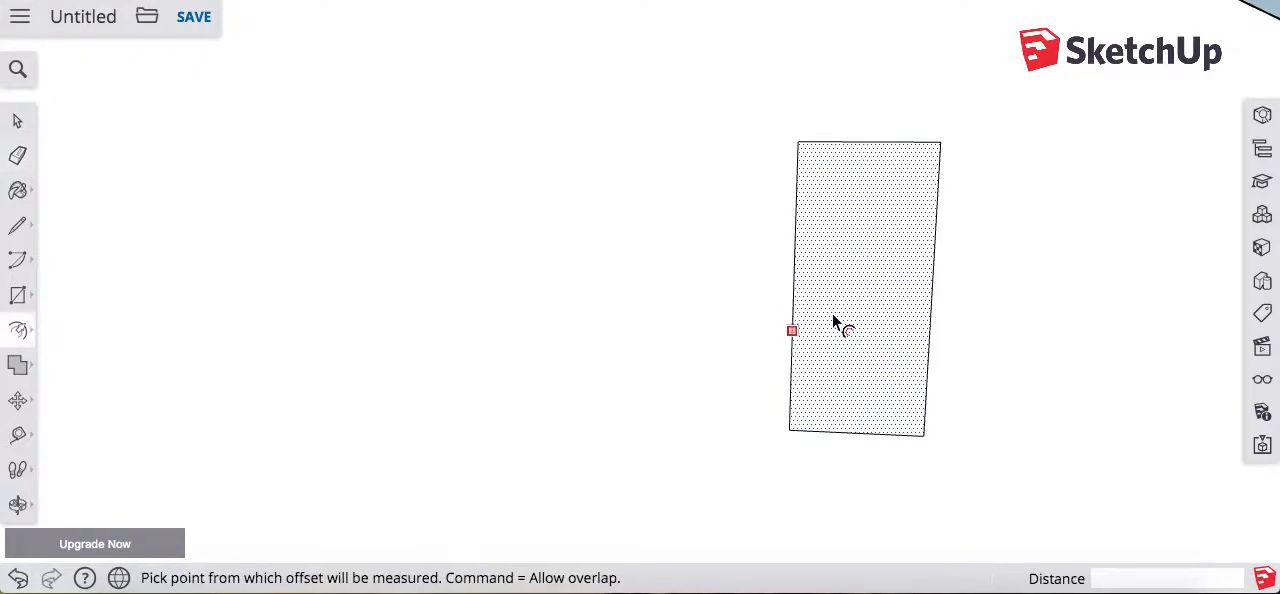
pyautogui.click(847, 314)
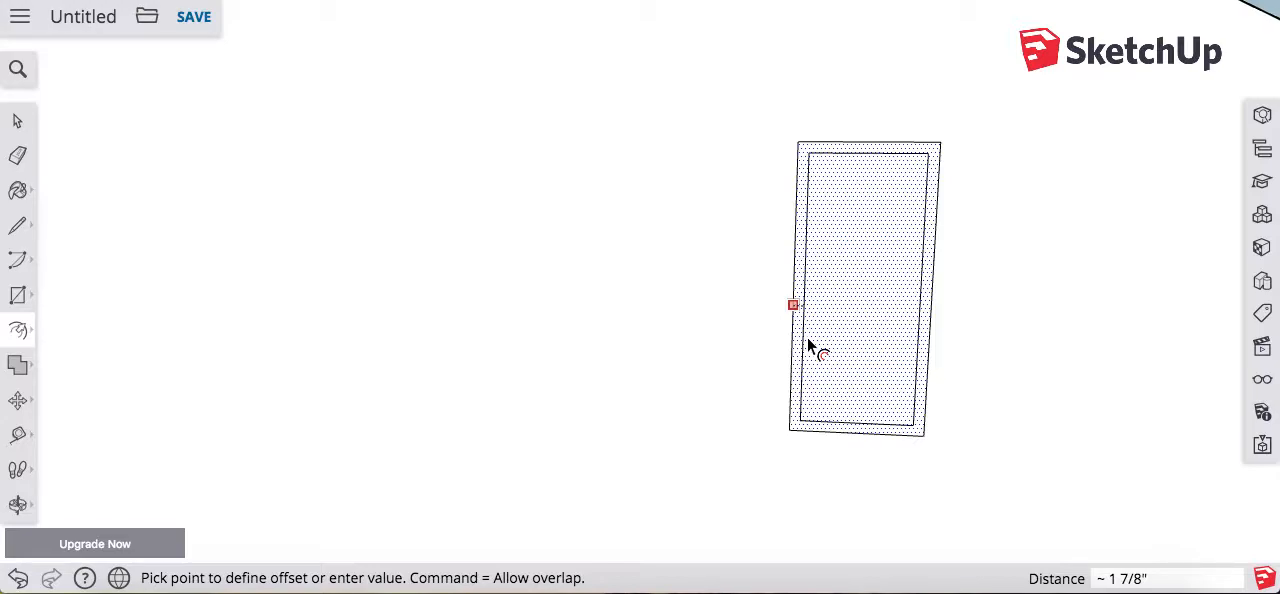
pyautogui.click(808, 341)
# Step: Divide the shutter's inner panel into four equal parts with three horizontal lines between midpoints of the sides
pyautogui.press('l')
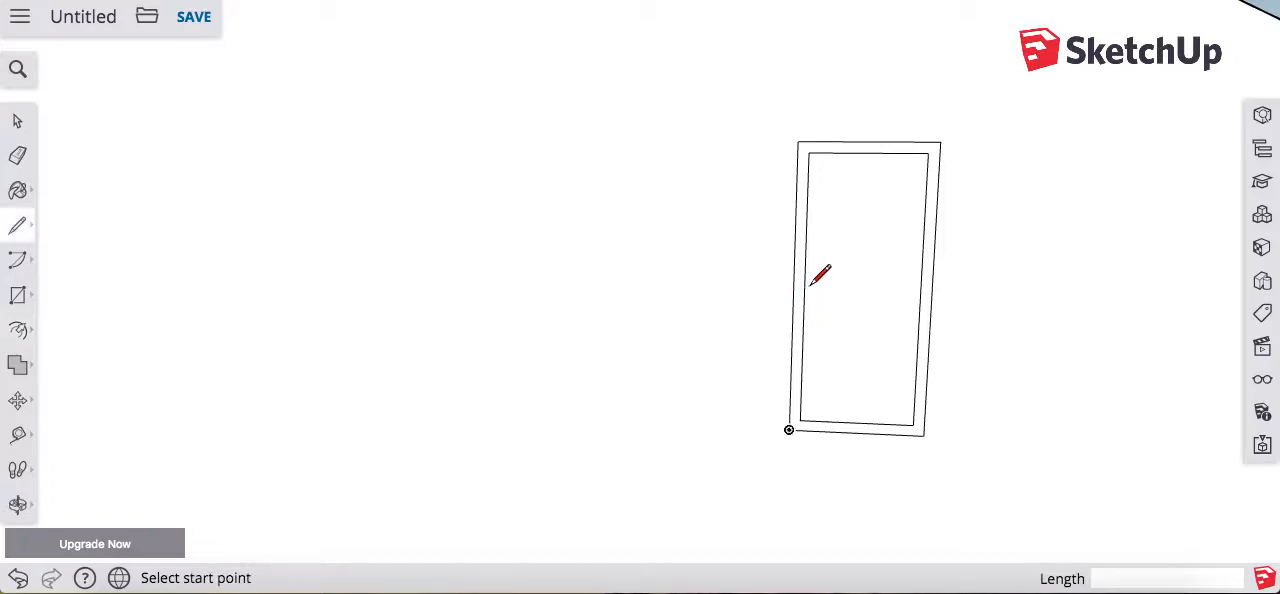
pyautogui.click(804, 289)
pyautogui.click(918, 292)
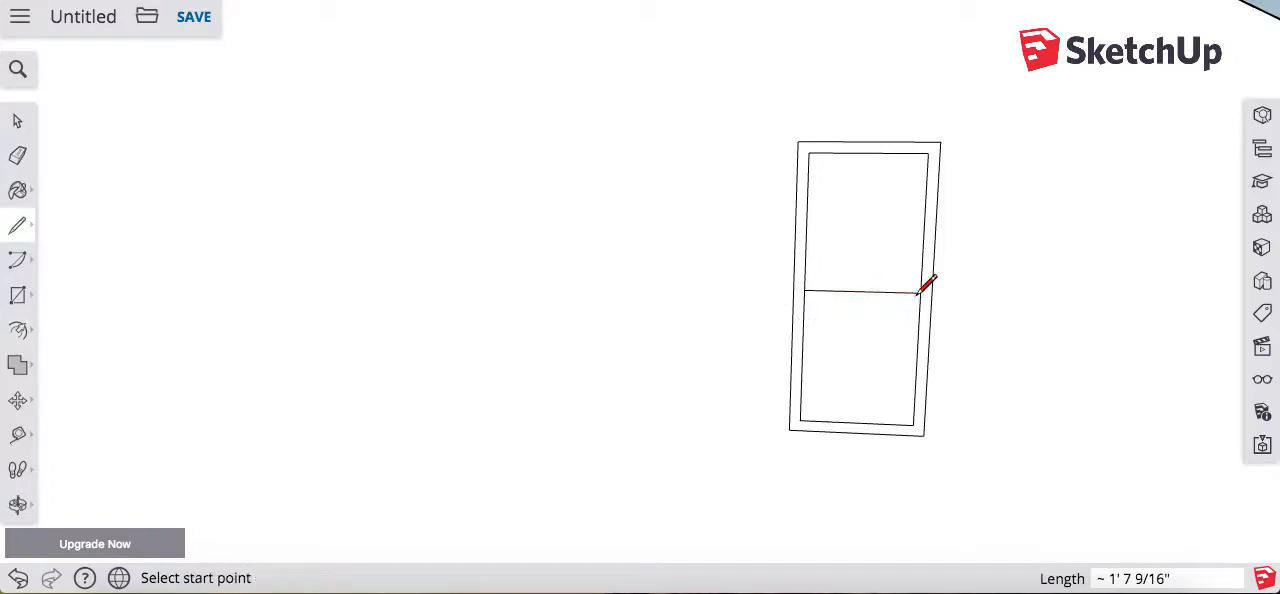
pyautogui.click(806, 221)
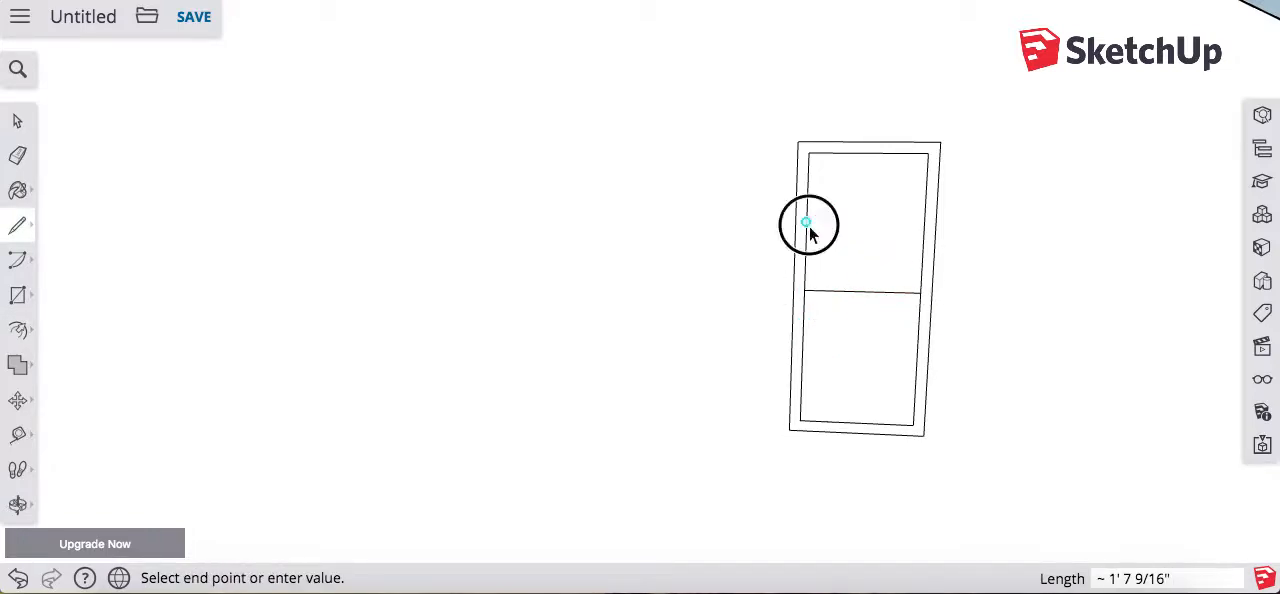
pyautogui.click(924, 223)
pyautogui.click(802, 357)
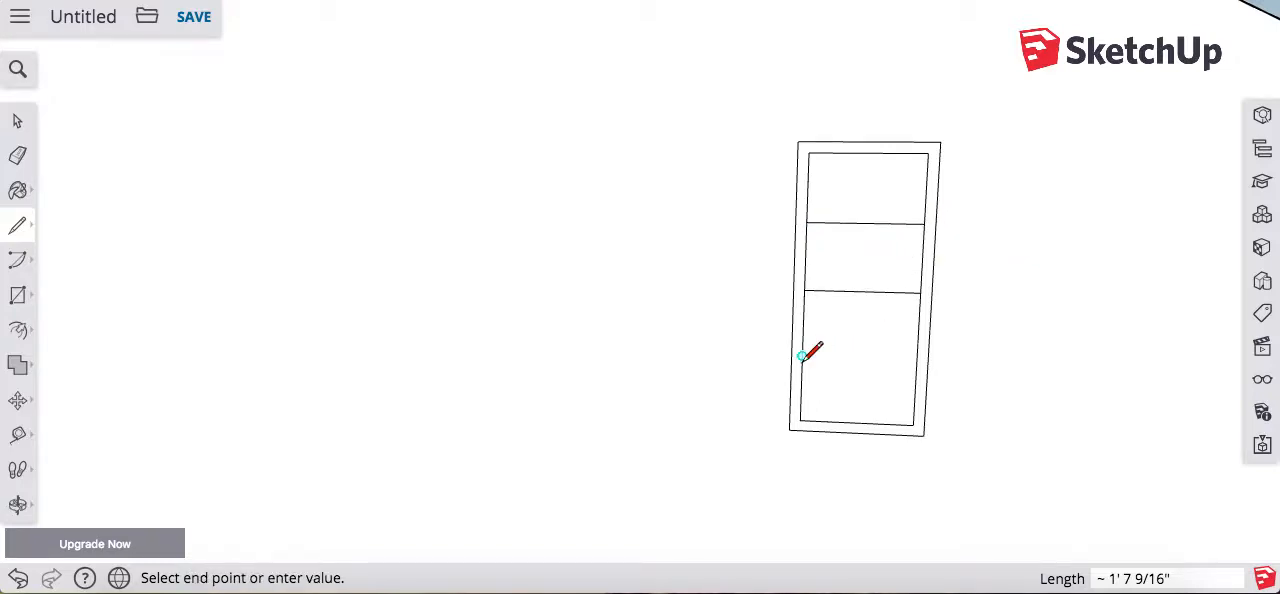
pyautogui.click(917, 359)
# Step: Halve each of the four panel sections with a horizontal line at its midpoint, making eight slats
pyautogui.click(803, 390)
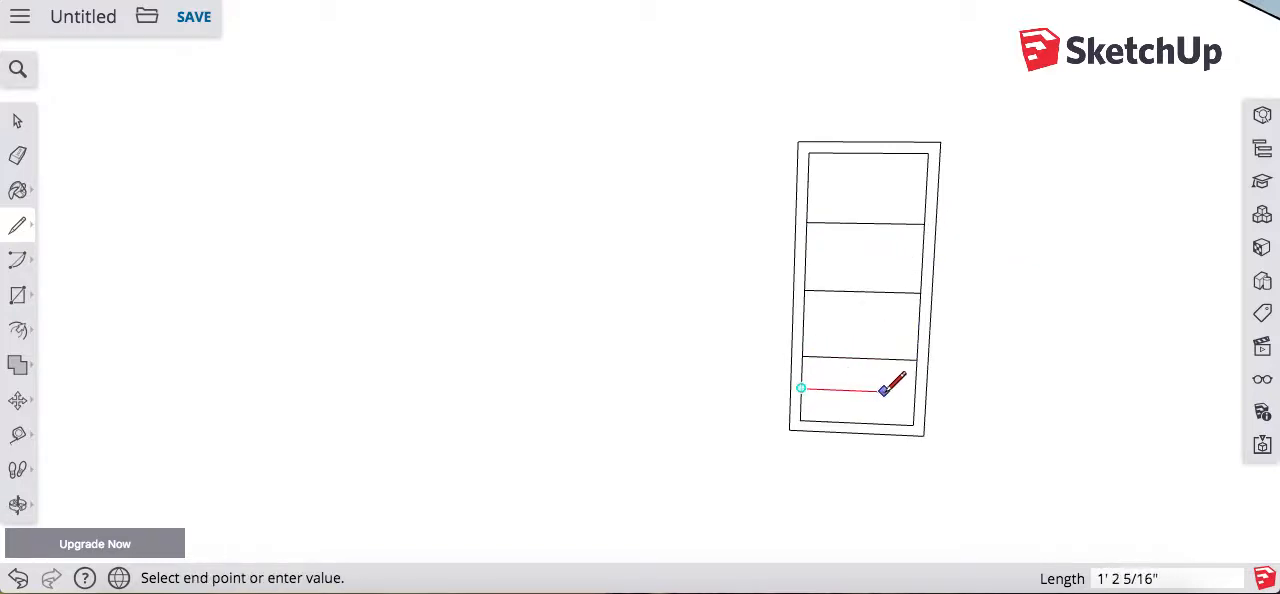
pyautogui.click(916, 391)
pyautogui.click(803, 324)
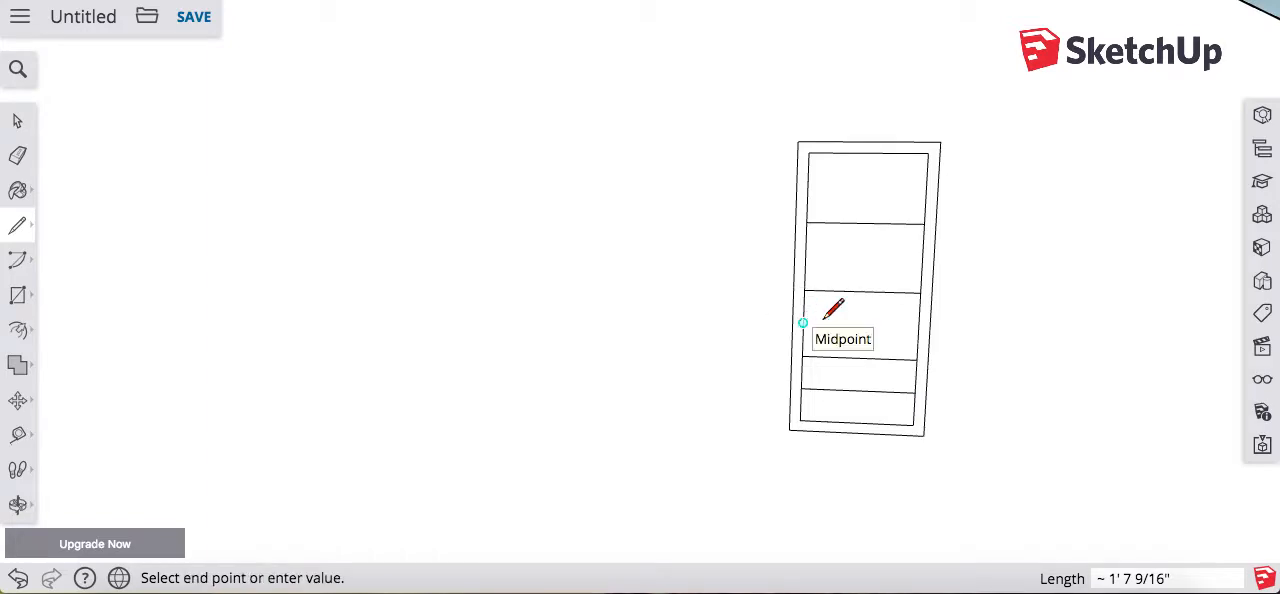
pyautogui.click(919, 326)
pyautogui.click(804, 258)
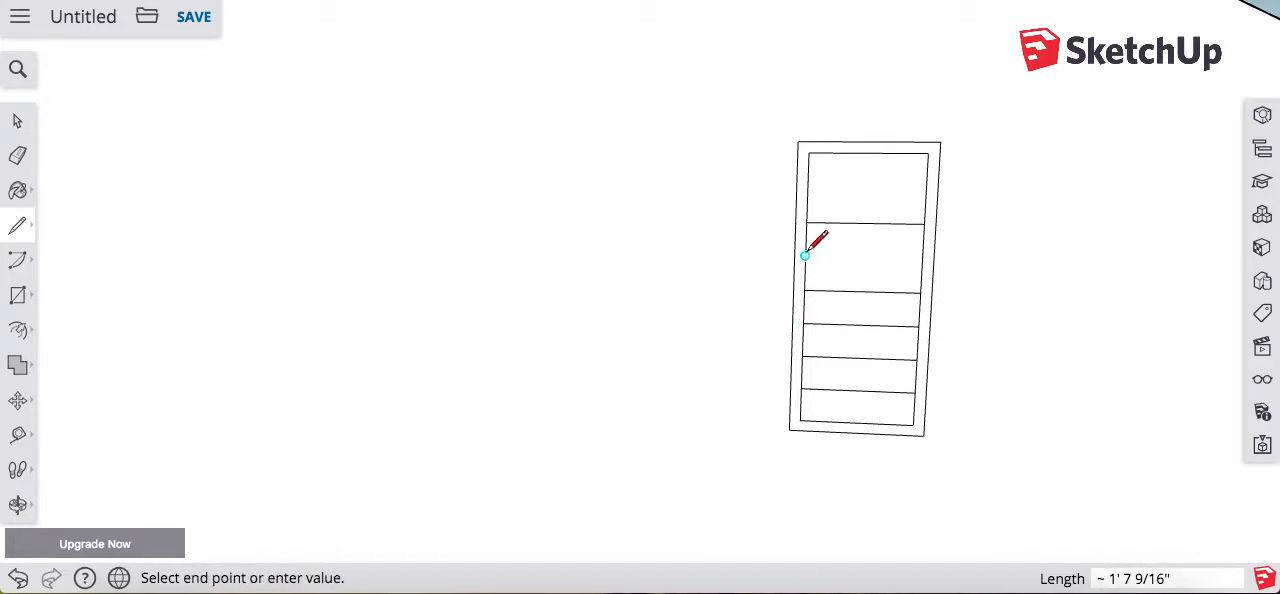
pyautogui.click(919, 258)
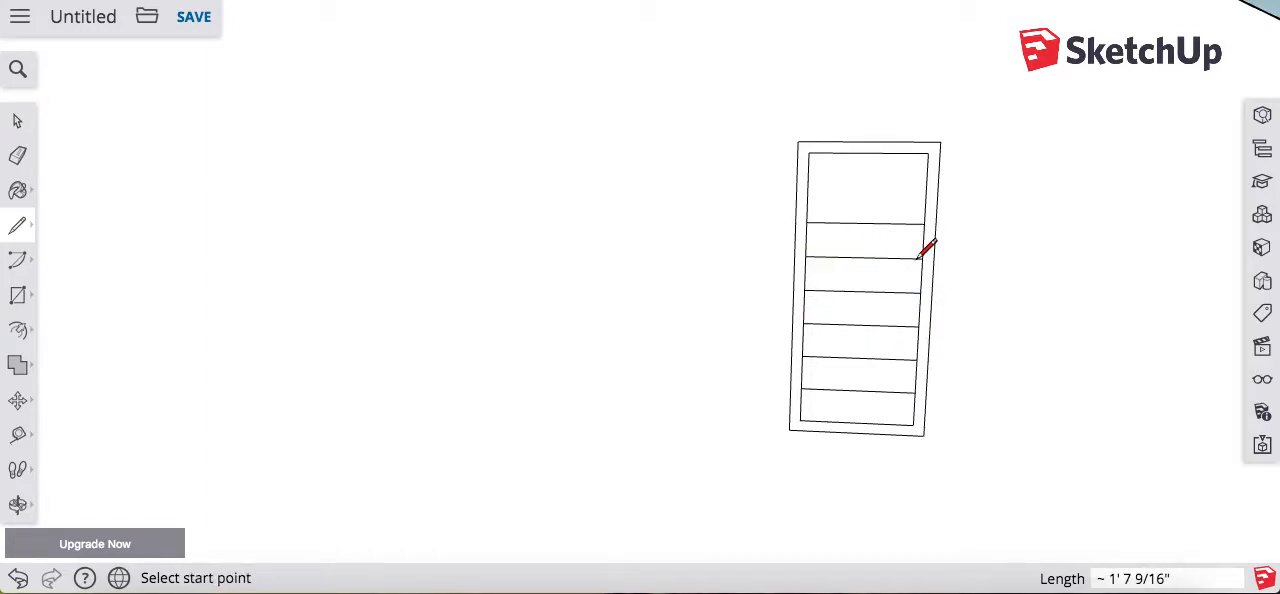
pyautogui.click(807, 187)
pyautogui.click(927, 188)
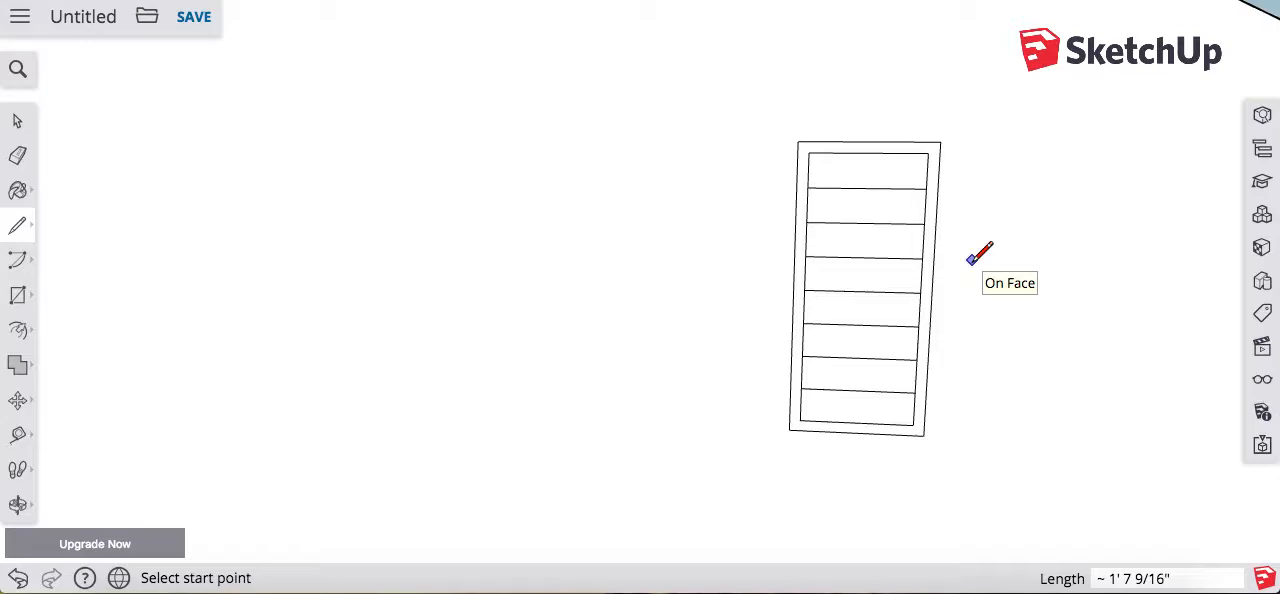
# Step: Pull the shutter's bottom slat face out 2"
pyautogui.press('p')
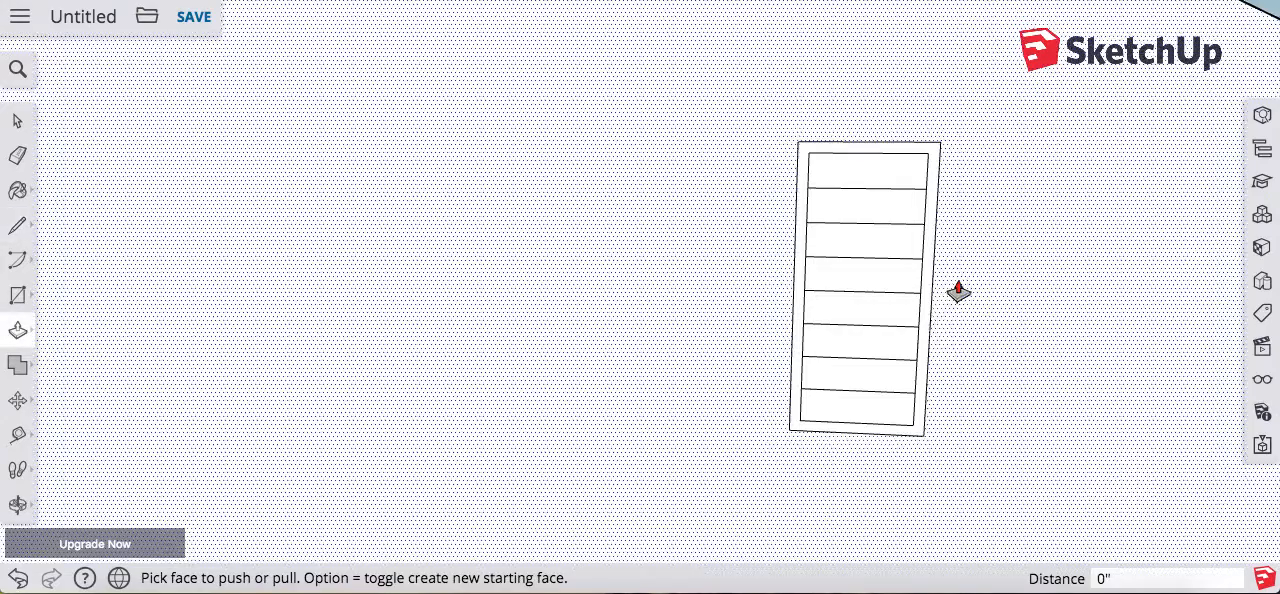
pyautogui.click(890, 407)
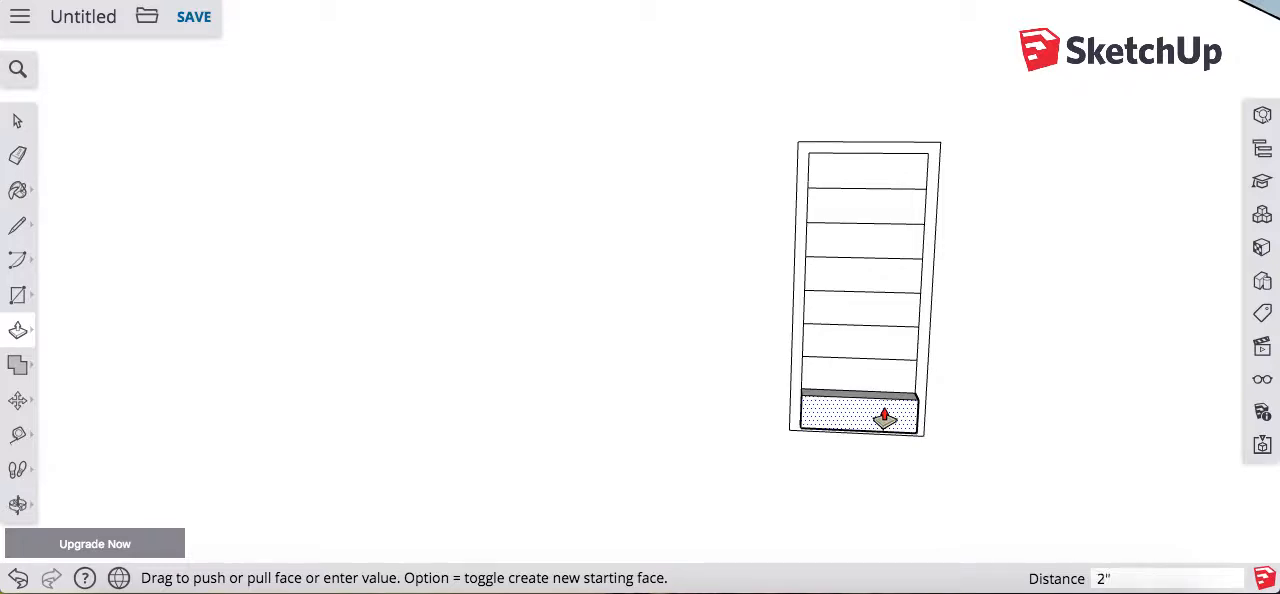
pyautogui.click(884, 415)
# Step: Move the bottom slat's upper front edge 2" back to the wall so the slat slopes
pyautogui.press('o')
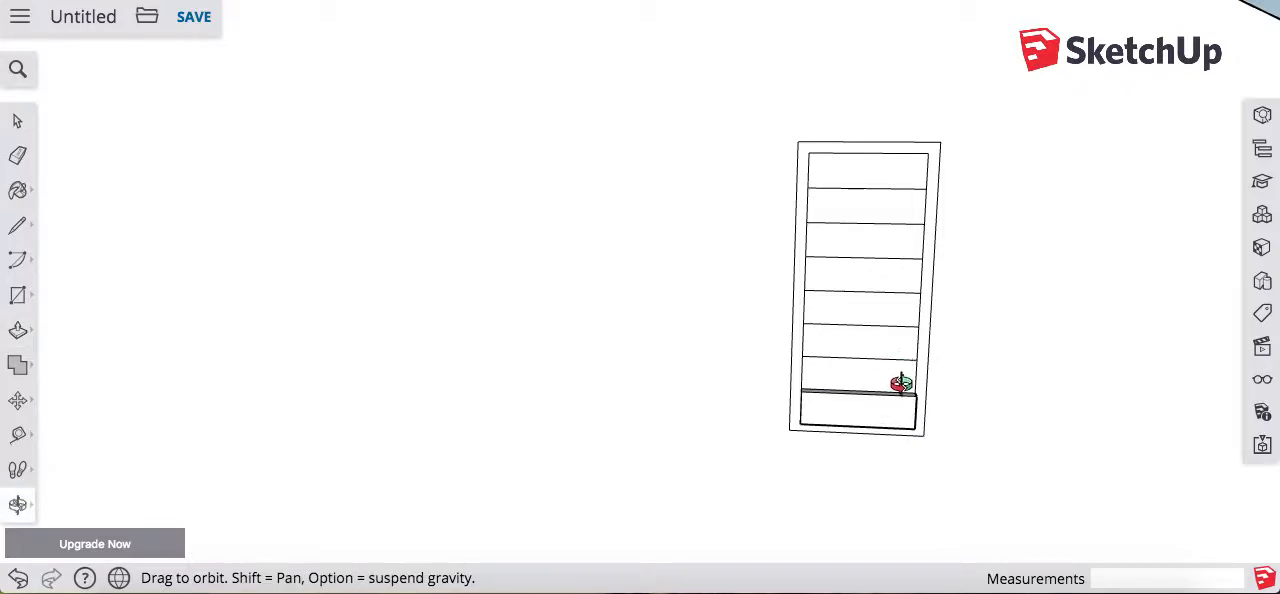
pyautogui.moveTo(900, 384); pyautogui.dragTo(789, 492)
pyautogui.press('m')
pyautogui.scroll(5, 851, 420)
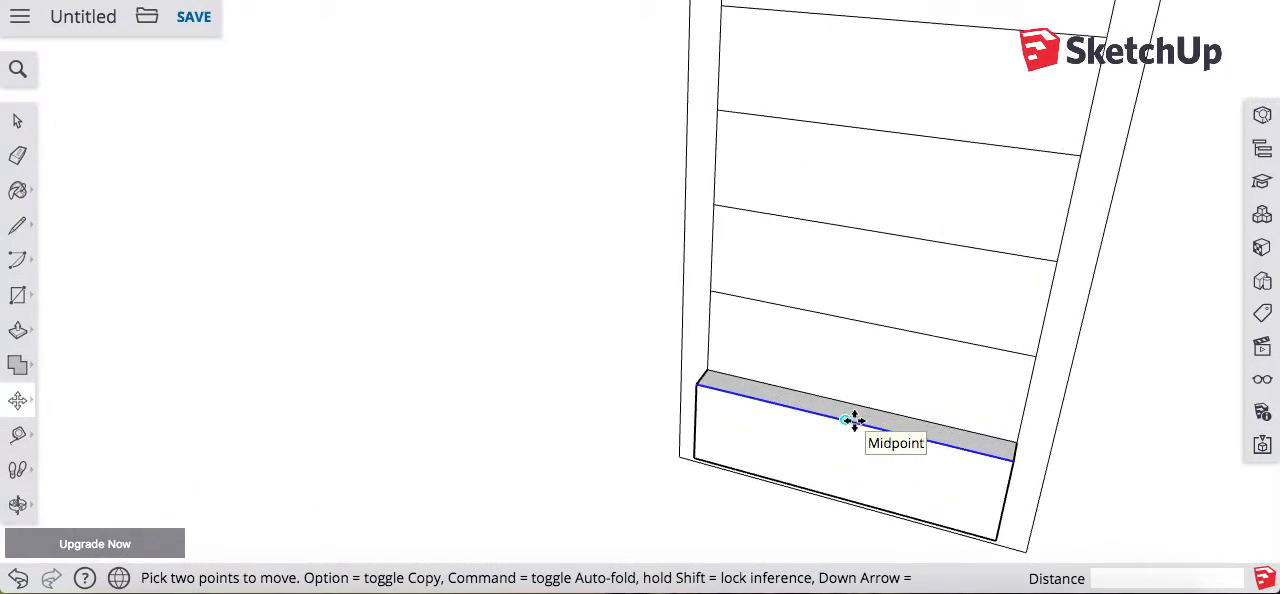
pyautogui.click(865, 425)
pyautogui.write('2')
pyautogui.press('Return')
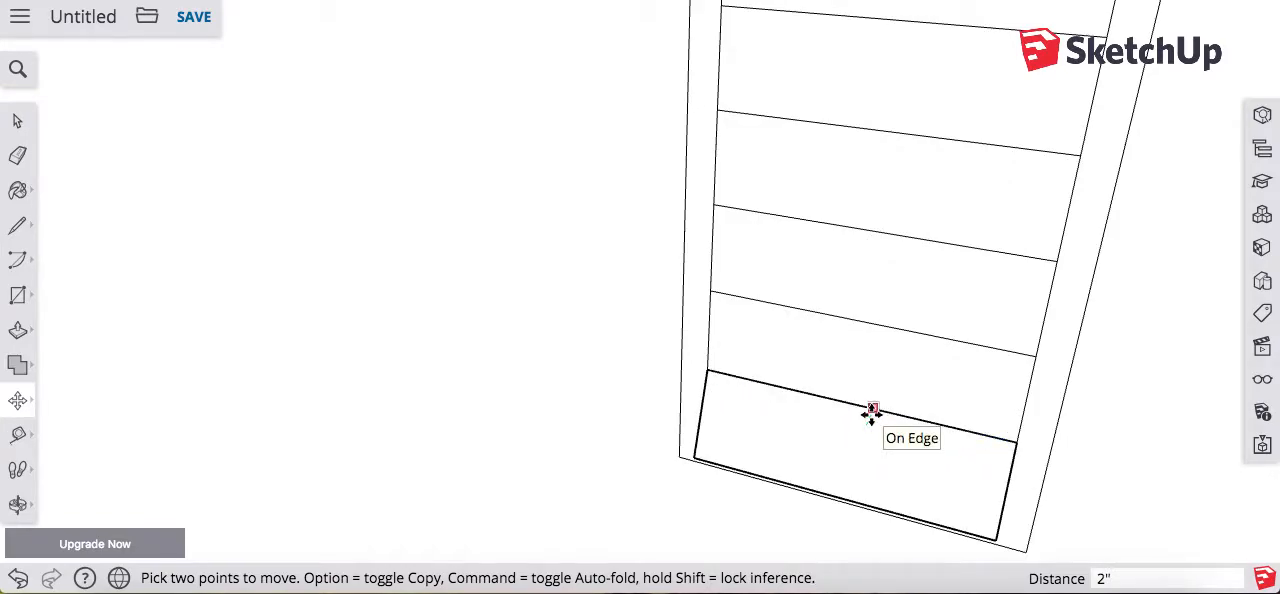
# Step: Pull the second slat from the bottom out 2" and move its upper front edge back to the wall
pyautogui.press('o')
pyautogui.moveTo(920, 423); pyautogui.dragTo(800, 268)
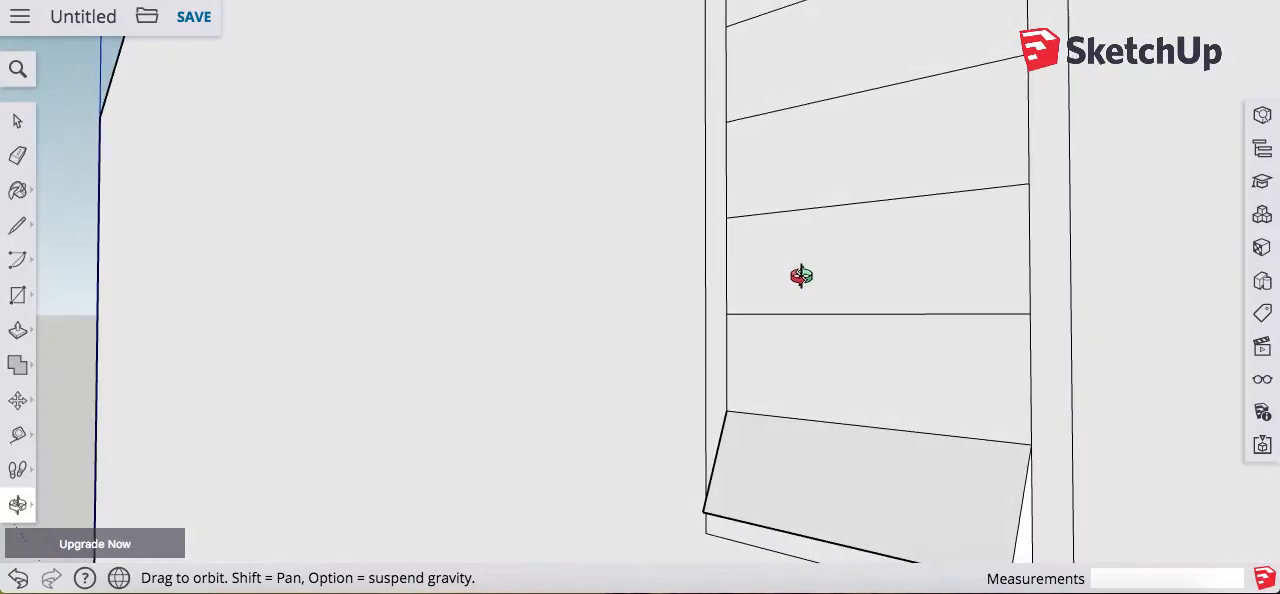
pyautogui.keyDown('shift'); pyautogui.moveTo(898, 420); pyautogui.dragTo(709, 338); pyautogui.keyUp('shift')
pyautogui.moveTo(693, 401); pyautogui.dragTo(686, 448)
pyautogui.press('p')
pyautogui.doubleClick(728, 277)
pyautogui.moveTo(725, 262); pyautogui.dragTo(731, 388, button='middle')
pyautogui.press('m')
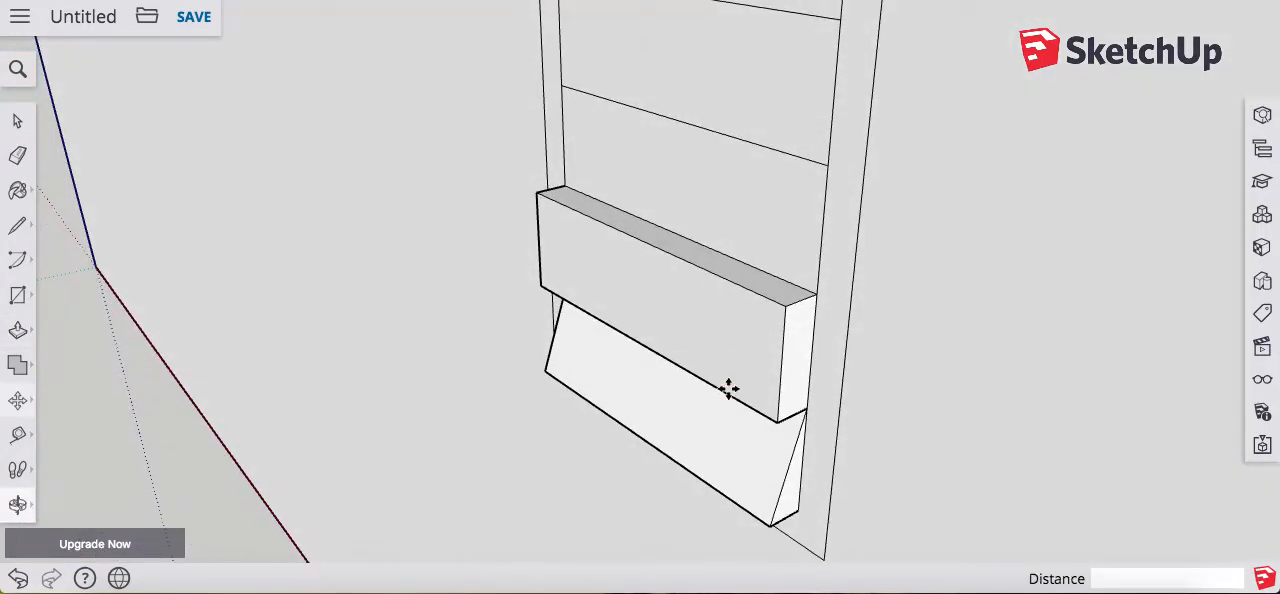
pyautogui.click(748, 272)
pyautogui.click(771, 278)
# Step: Pull the third slat from the bottom out 2" and slope it by moving its upper front edge to the wall
pyautogui.press('p')
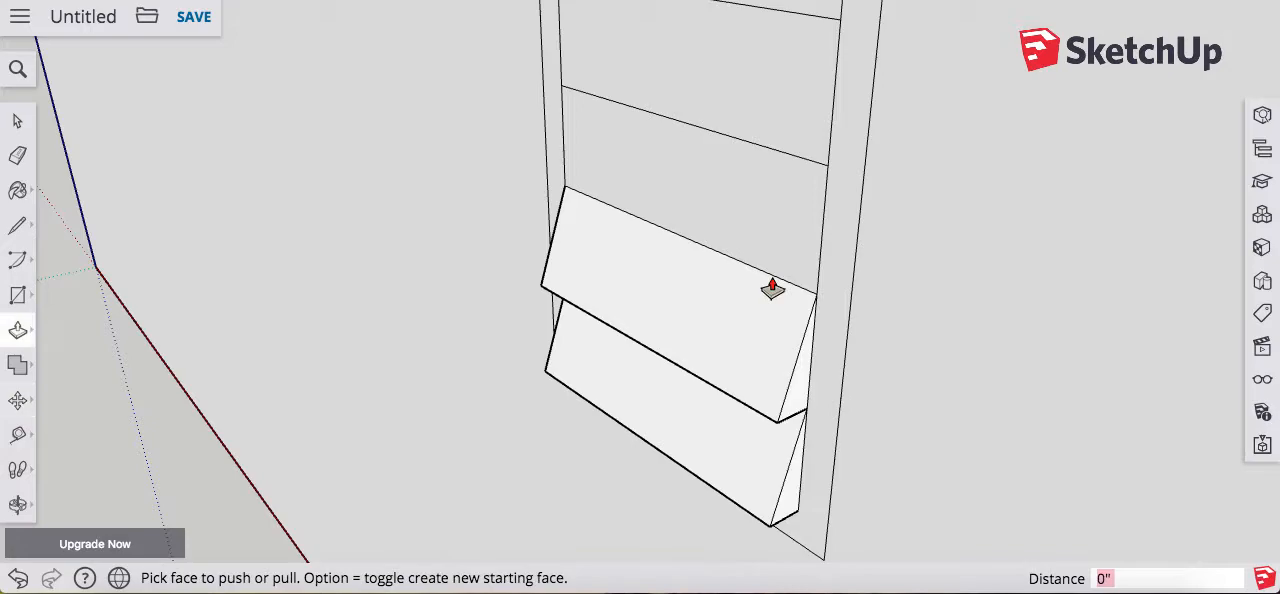
pyautogui.doubleClick(775, 226)
pyautogui.press('m')
pyautogui.click(777, 163)
pyautogui.click(798, 155)
# Step: Extrude the fourth slat from the bottom 2" and slope it by moving its upper front edge to the wall
pyautogui.press('o')
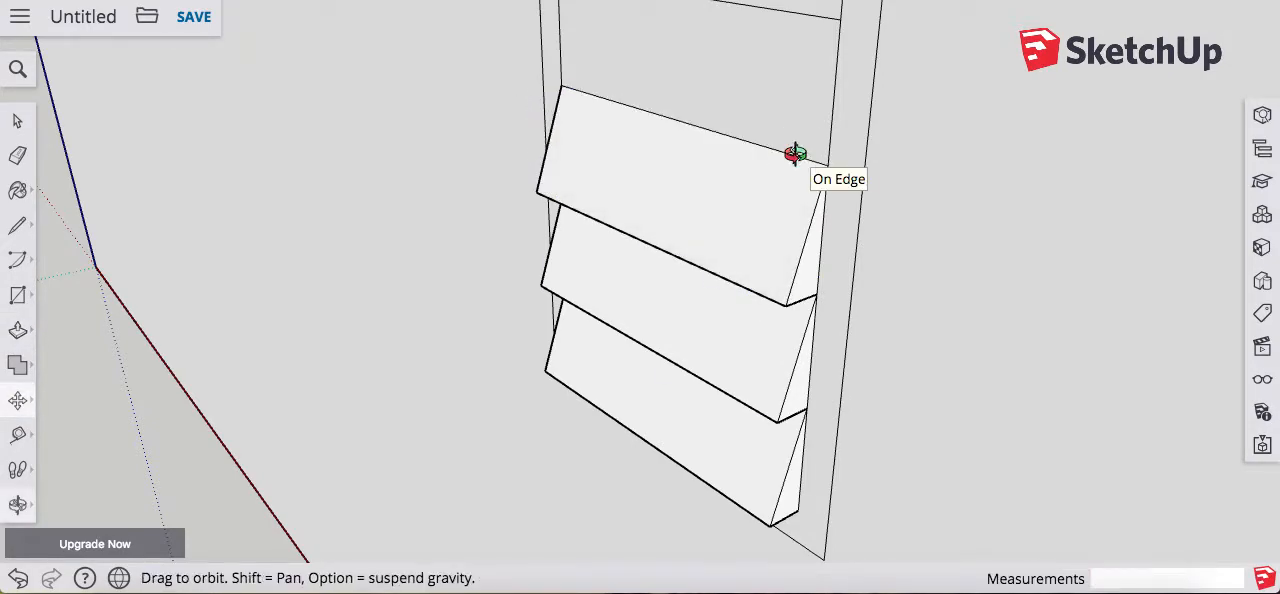
pyautogui.moveTo(803, 248); pyautogui.dragTo(797, 351)
pyautogui.press('p')
pyautogui.click(789, 317)
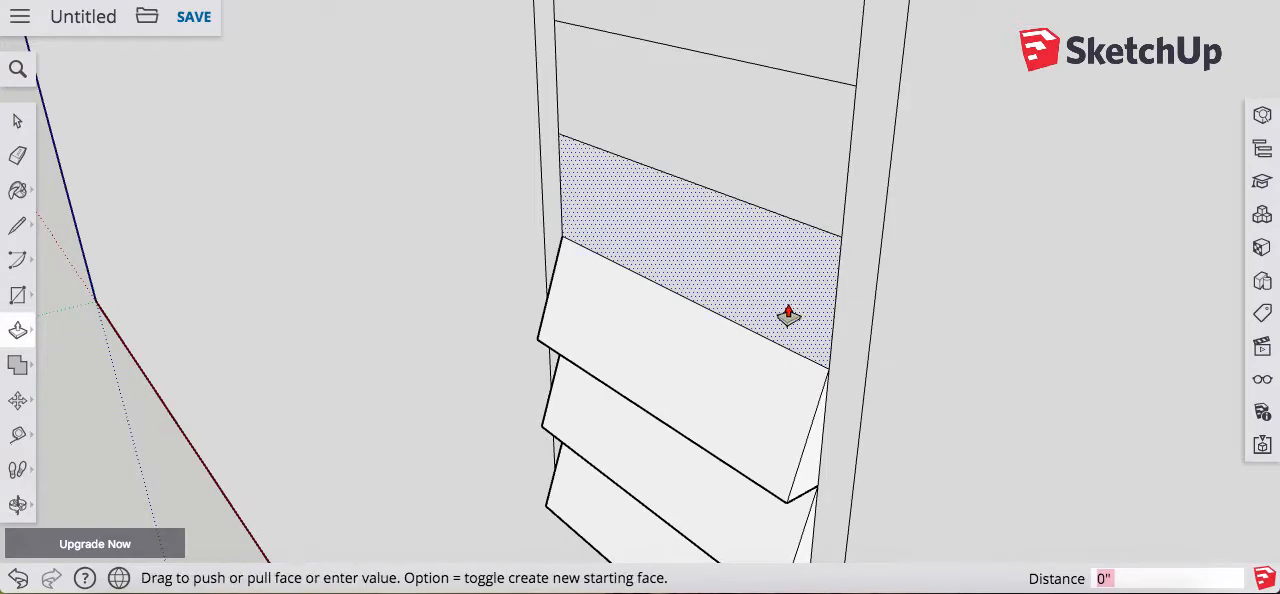
pyautogui.click(789, 317)
pyautogui.press('m')
pyautogui.click(777, 238)
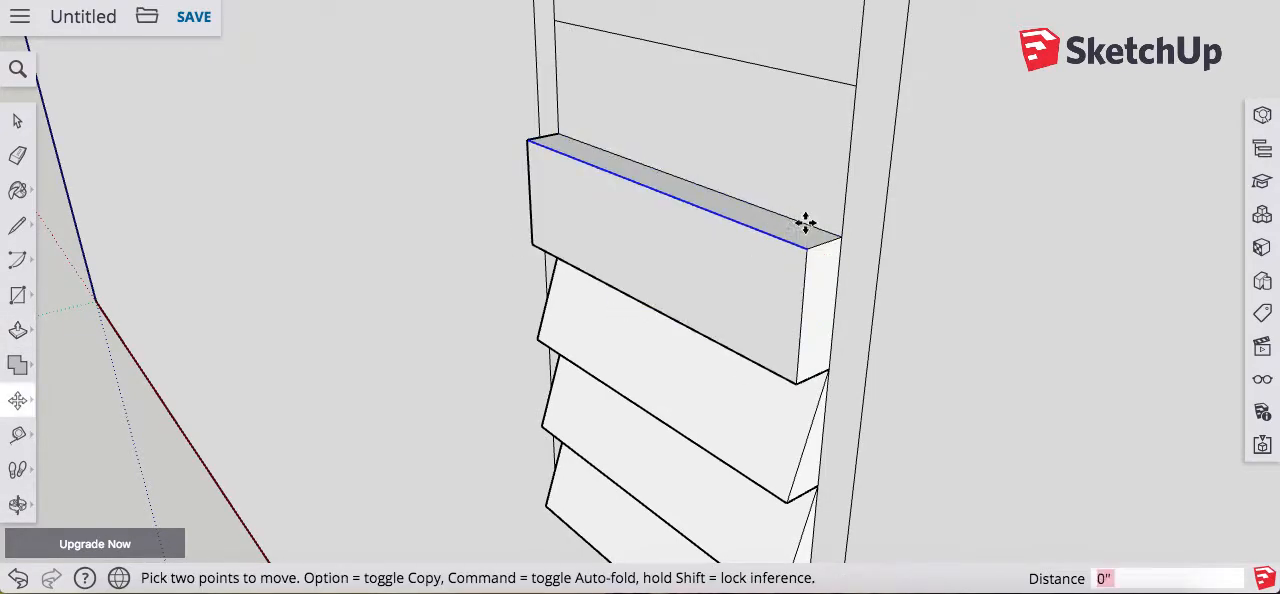
pyautogui.click(816, 222)
# Step: Extrude the fifth slat from the bottom and slope it by moving its upper front edge 2" back to the wall
pyautogui.press('p')
pyautogui.click(821, 196)
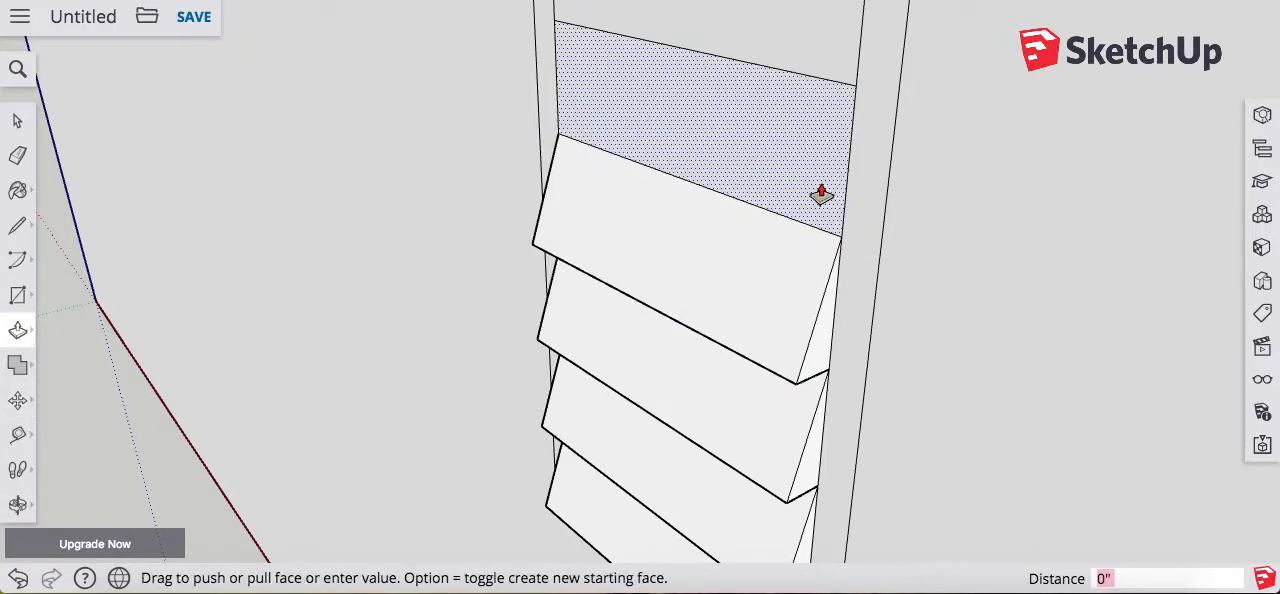
pyautogui.click(821, 196)
pyautogui.press('o')
pyautogui.moveTo(823, 189); pyautogui.dragTo(817, 433)
pyautogui.press('m')
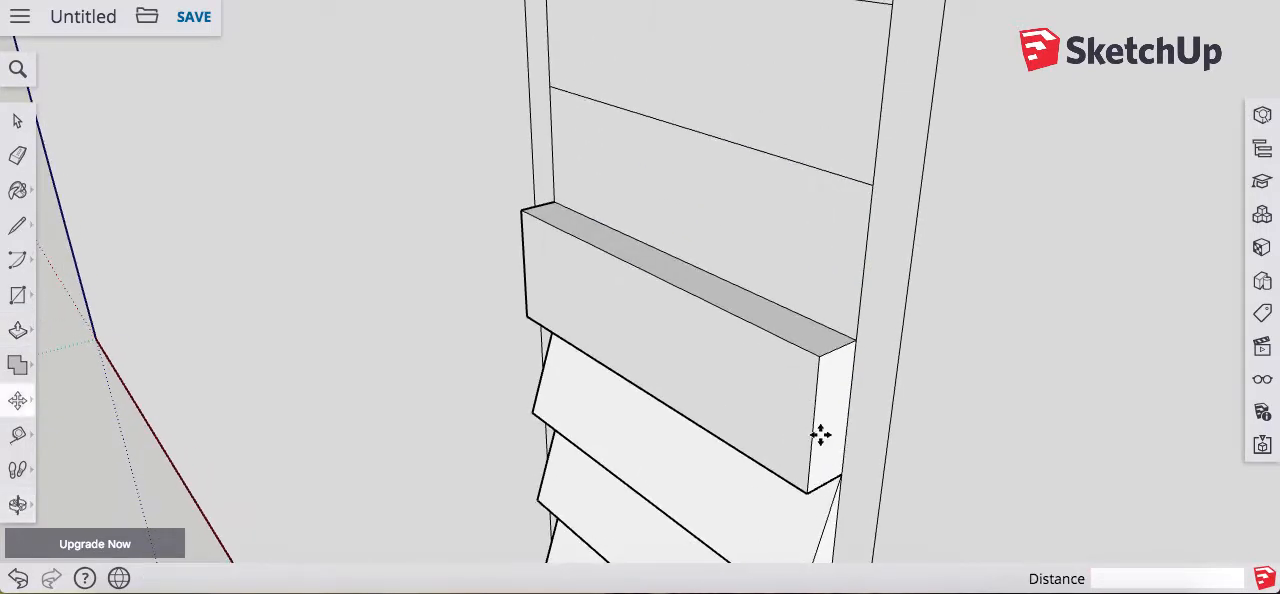
pyautogui.click(852, 338)
pyautogui.click(816, 327)
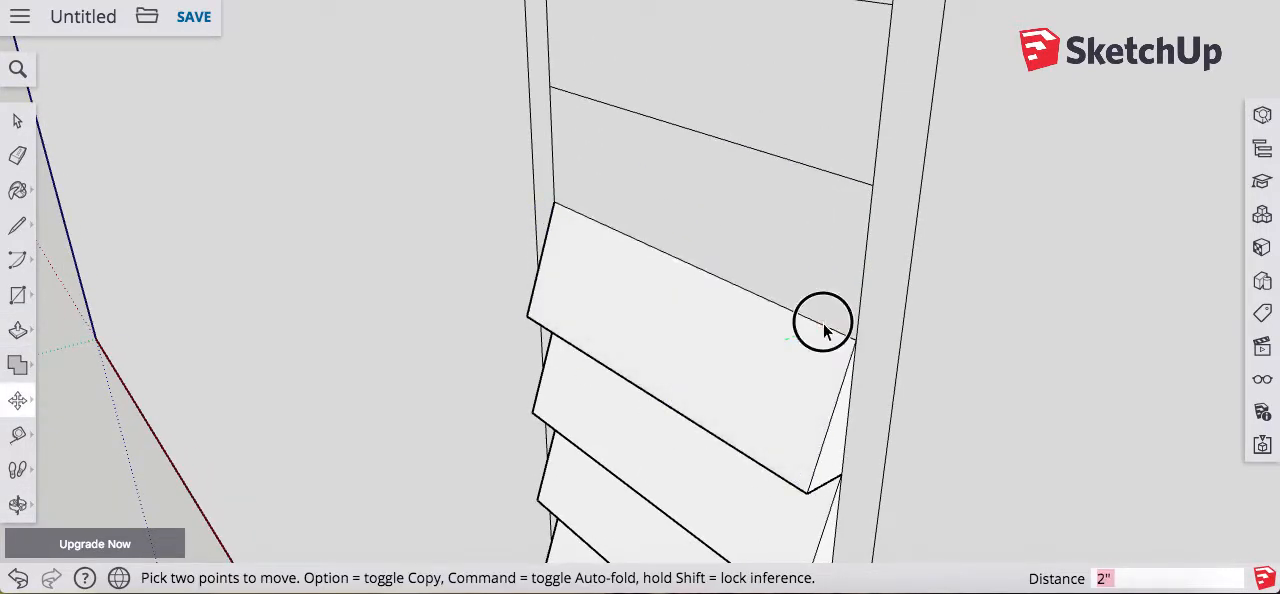
# Step: Pull the sixth slat from the bottom outward and move its upper front edge back to the wall
pyautogui.press('p')
pyautogui.doubleClick(828, 291)
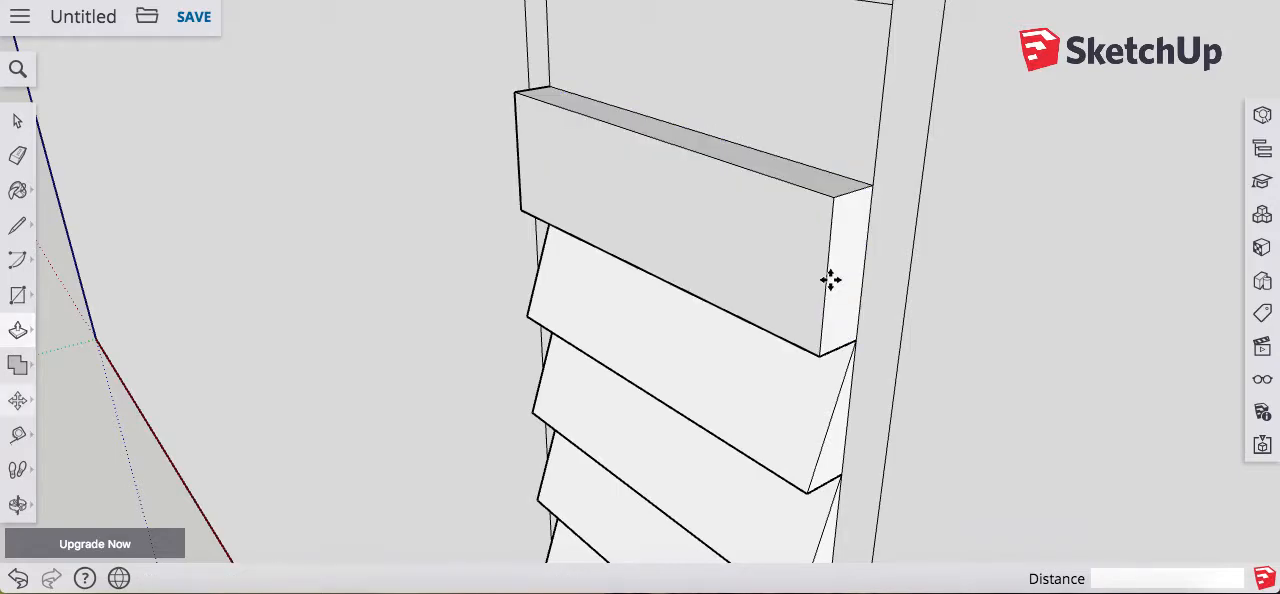
pyautogui.press('m')
pyautogui.click(812, 190)
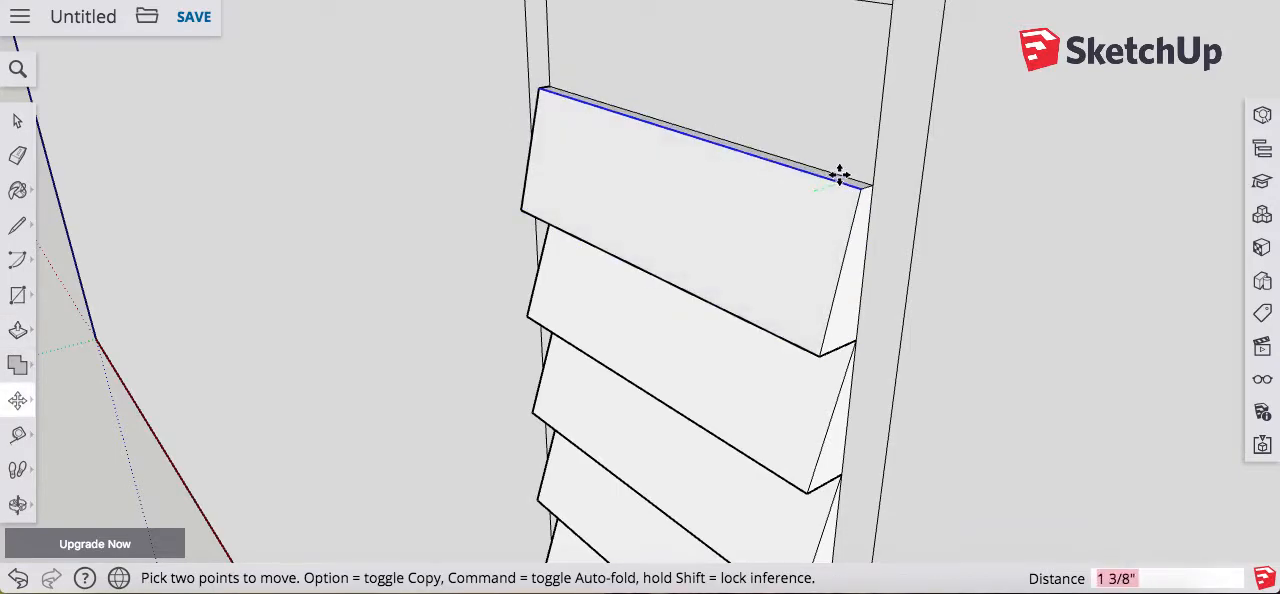
pyautogui.click(848, 170)
# Step: Extrude the seventh slat from the bottom and slope it by moving its upper front edge back to the wall
pyautogui.press('o')
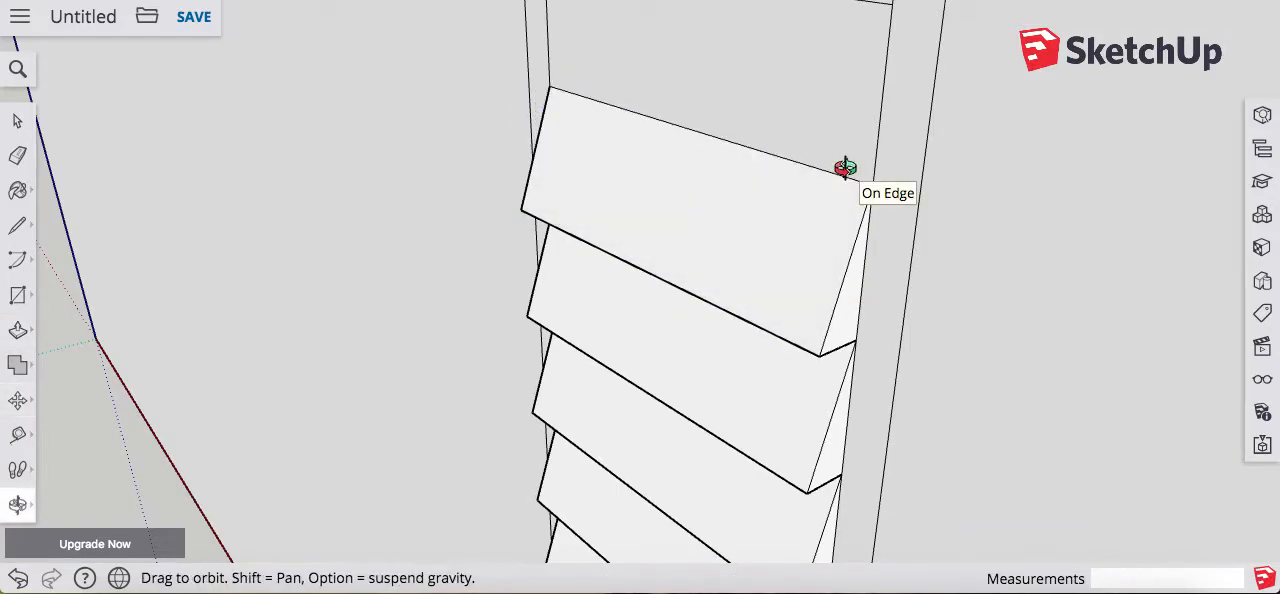
pyautogui.moveTo(846, 166); pyautogui.dragTo(851, 477)
pyautogui.press('p')
pyautogui.click(834, 420)
pyautogui.click(834, 420)
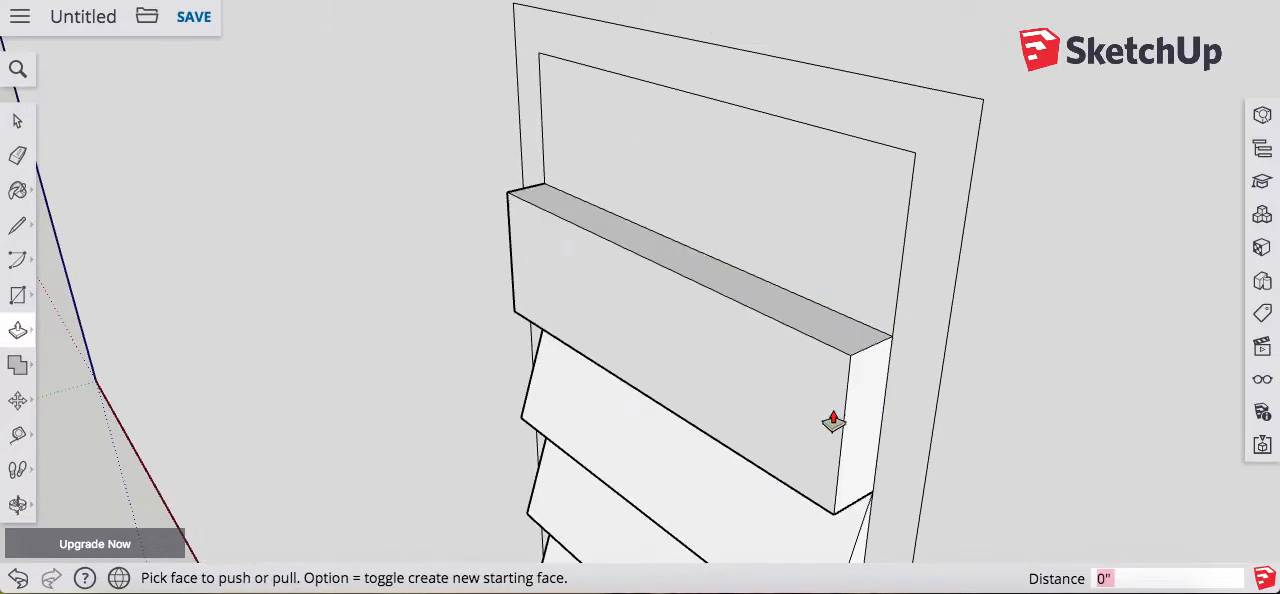
pyautogui.press('m')
pyautogui.click(833, 347)
pyautogui.click(875, 327)
# Step: Pull out the topmost slat and move its upper front edge 2" back to the wall so it slopes
pyautogui.press('p')
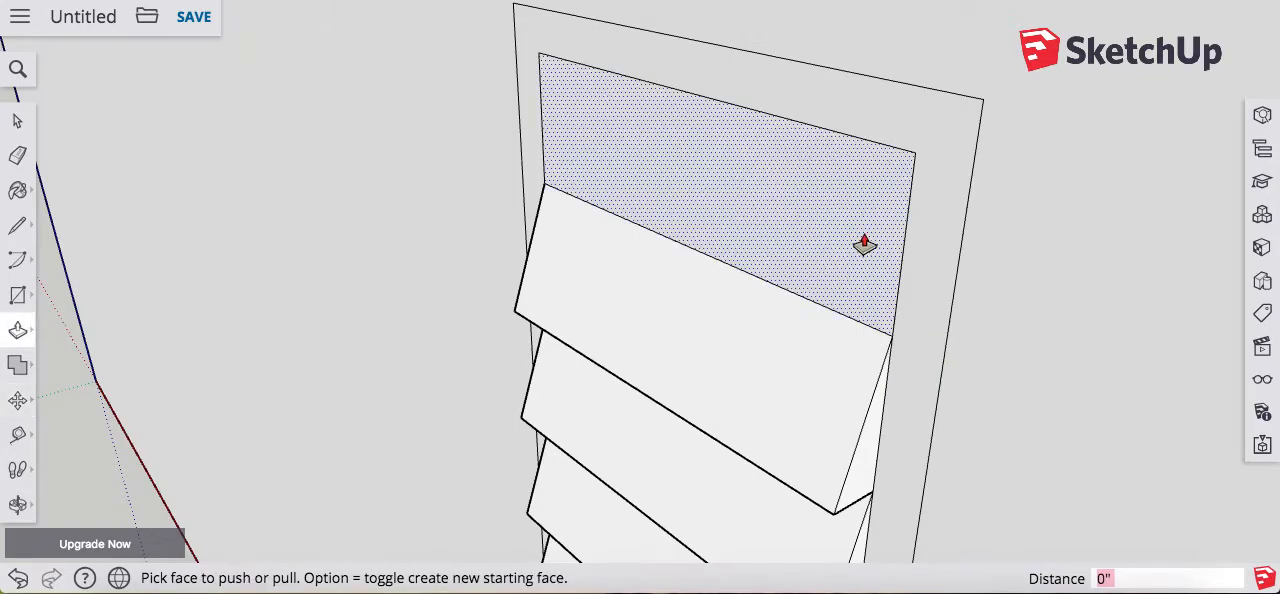
pyautogui.doubleClick(863, 243)
pyautogui.press('m')
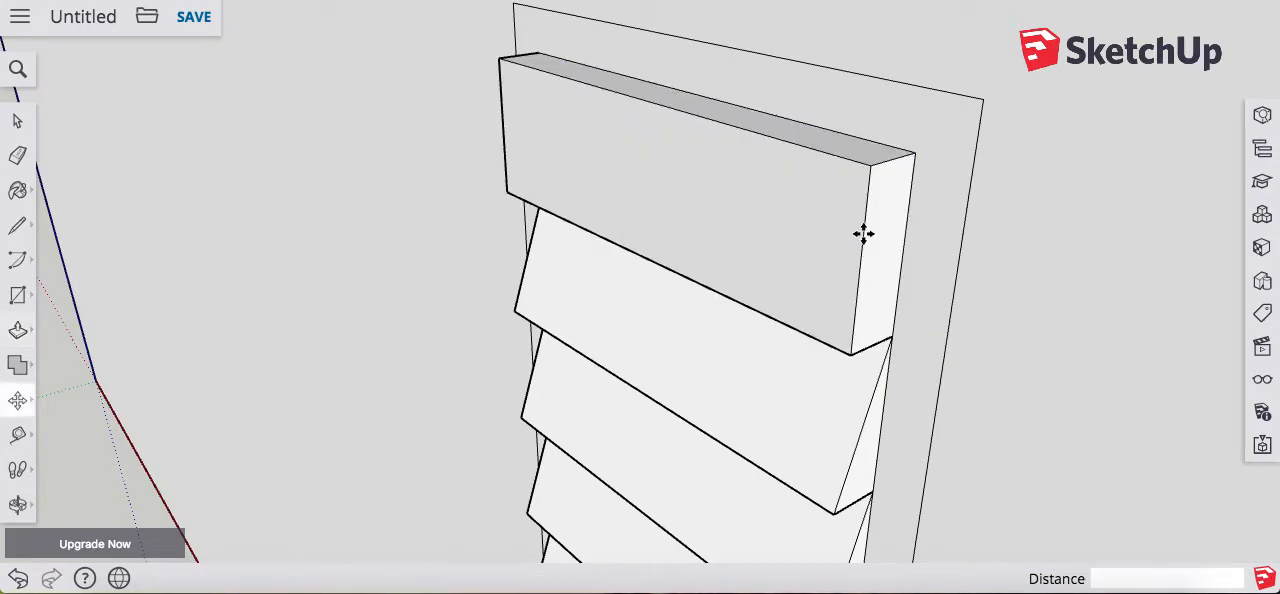
pyautogui.click(837, 160)
pyautogui.click(883, 141)
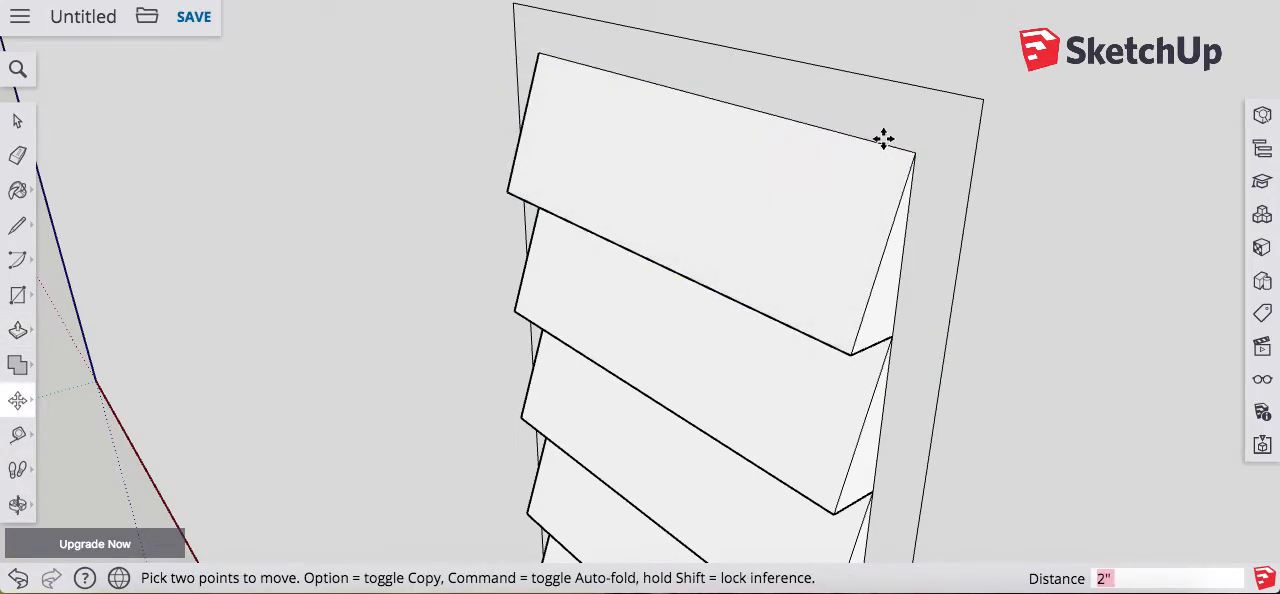
pyautogui.press('o')
pyautogui.scroll(-5, 880, 138)
pyautogui.moveTo(866, 200); pyautogui.dragTo(857, 358)
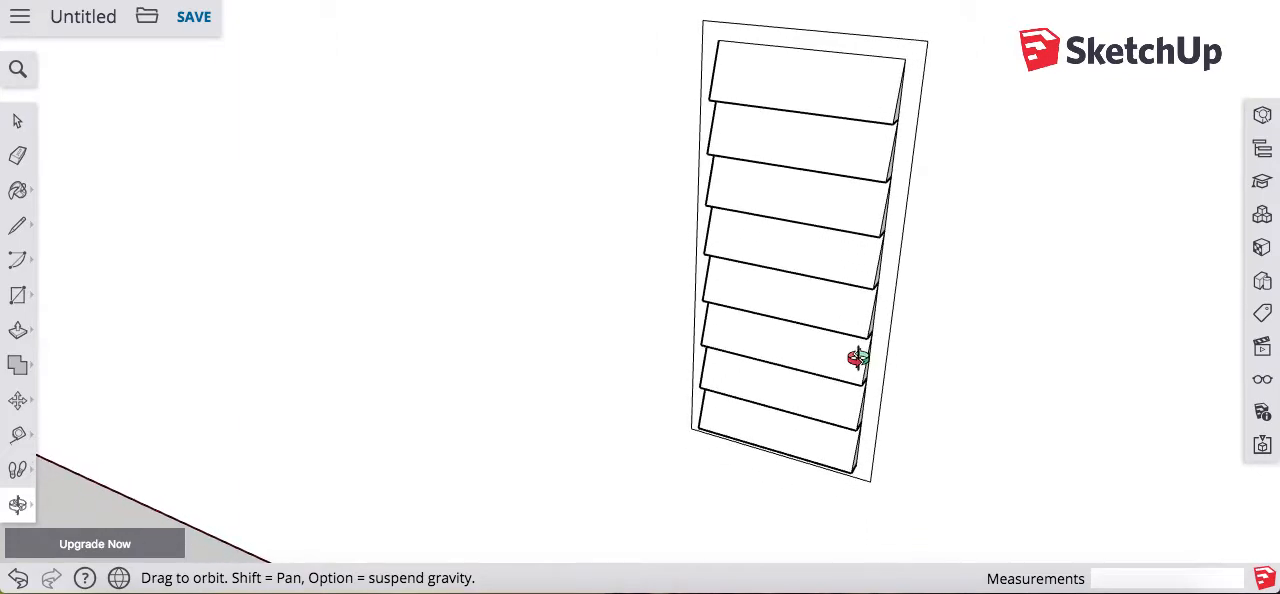
pyautogui.press('p')
pyautogui.click(878, 370)
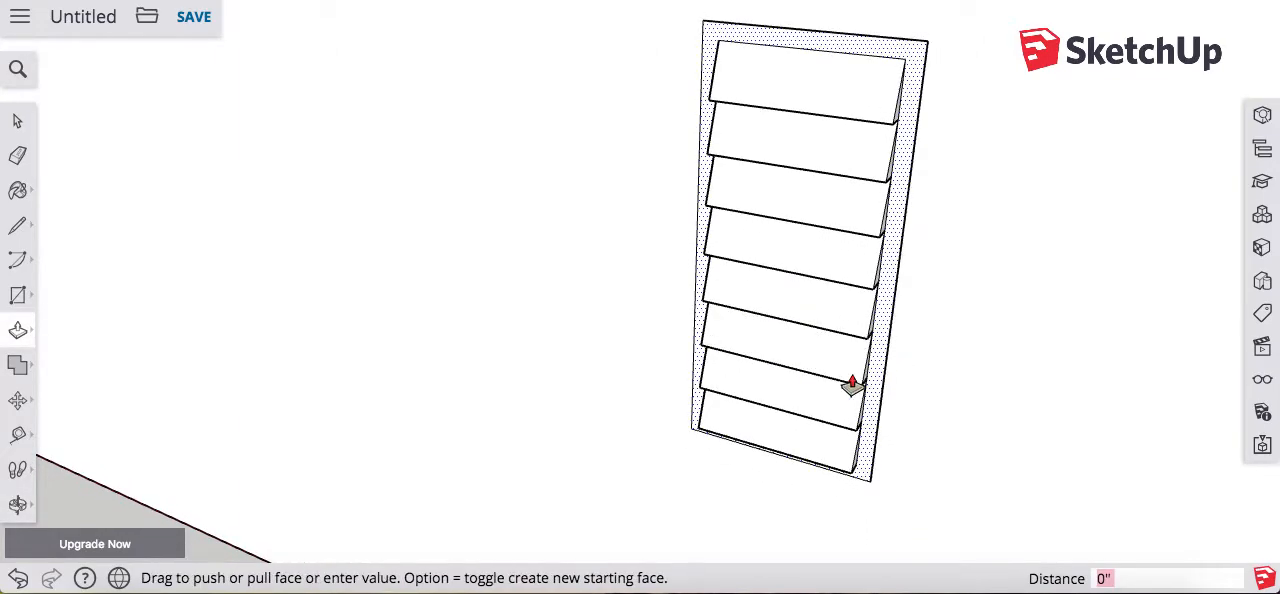
pyautogui.press('Escape')
# Step: Separate the frame's top rail with short lines from the top slat's left corner to the side edge and right corner to the top edge
pyautogui.press('l')
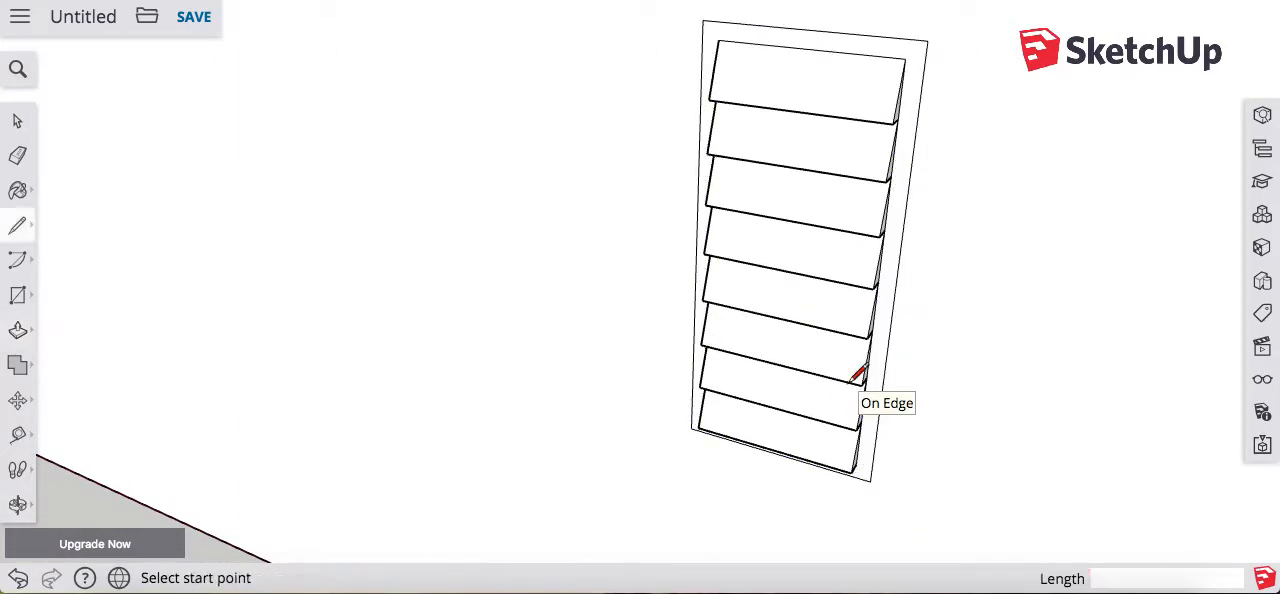
pyautogui.click(718, 40)
pyautogui.click(703, 39)
pyautogui.click(905, 59)
pyautogui.click(912, 40)
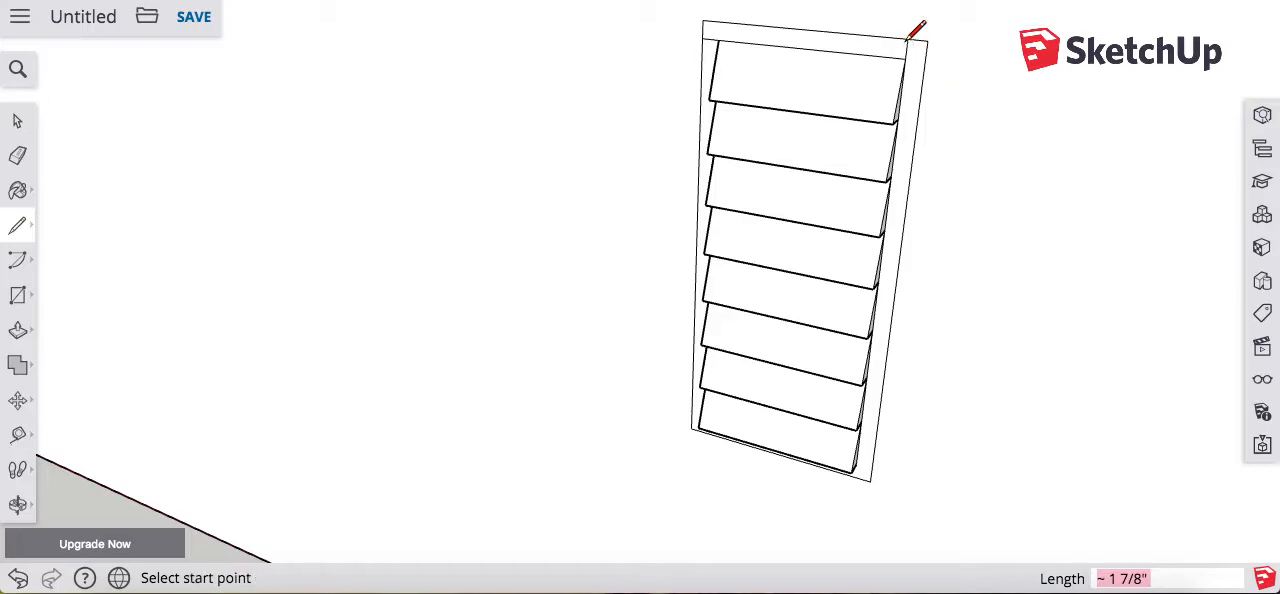
# Step: Extrude the shutter frame's top rail outward from the wall
pyautogui.press('p')
pyautogui.click(905, 49)
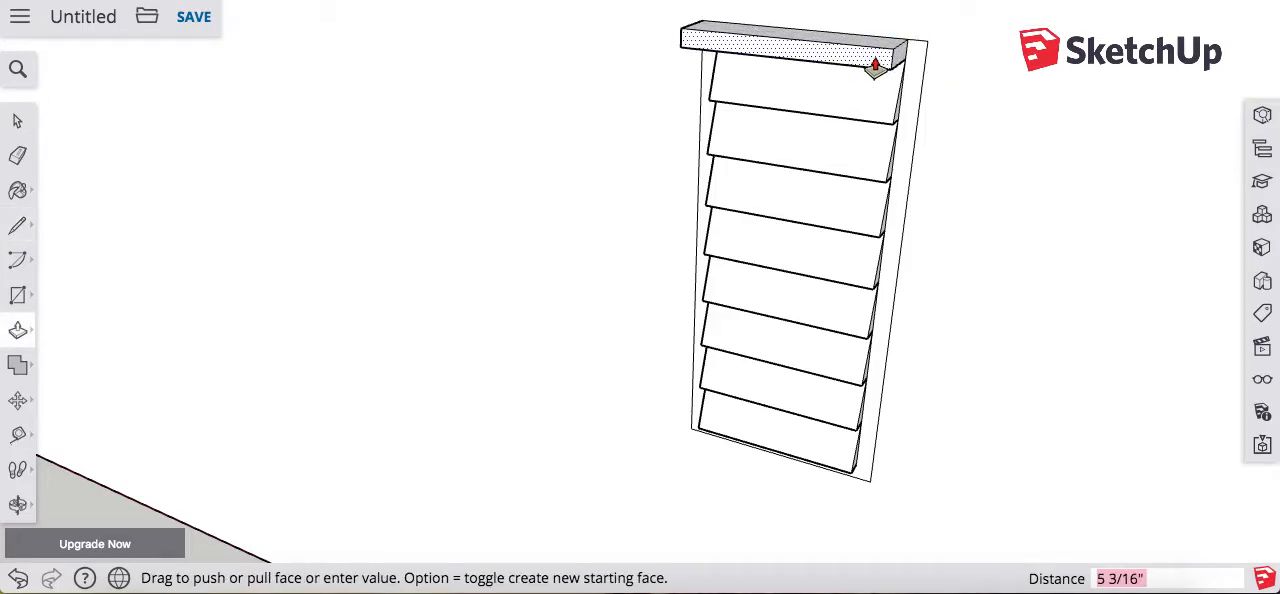
pyautogui.click(875, 65)
# Step: Separate the frame's bottom rail with short lines from the bottom slat's left corner down and right corner to the side edge
pyautogui.press('o')
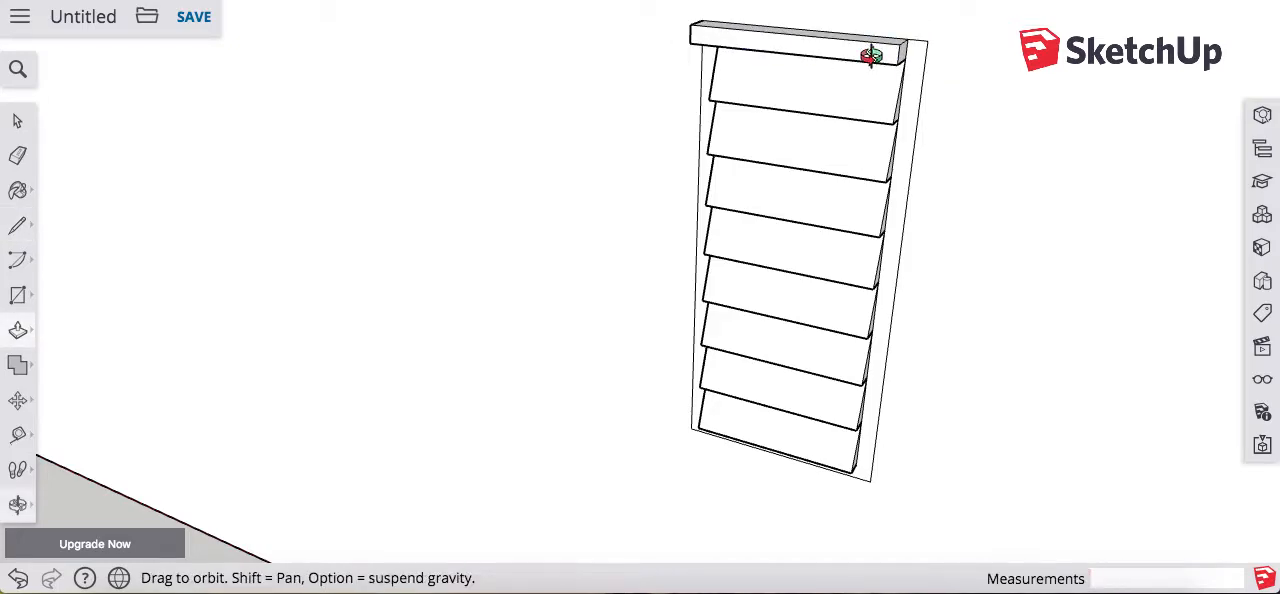
pyautogui.moveTo(871, 277); pyautogui.dragTo(974, 106)
pyautogui.moveTo(831, 349); pyautogui.dragTo(918, 197)
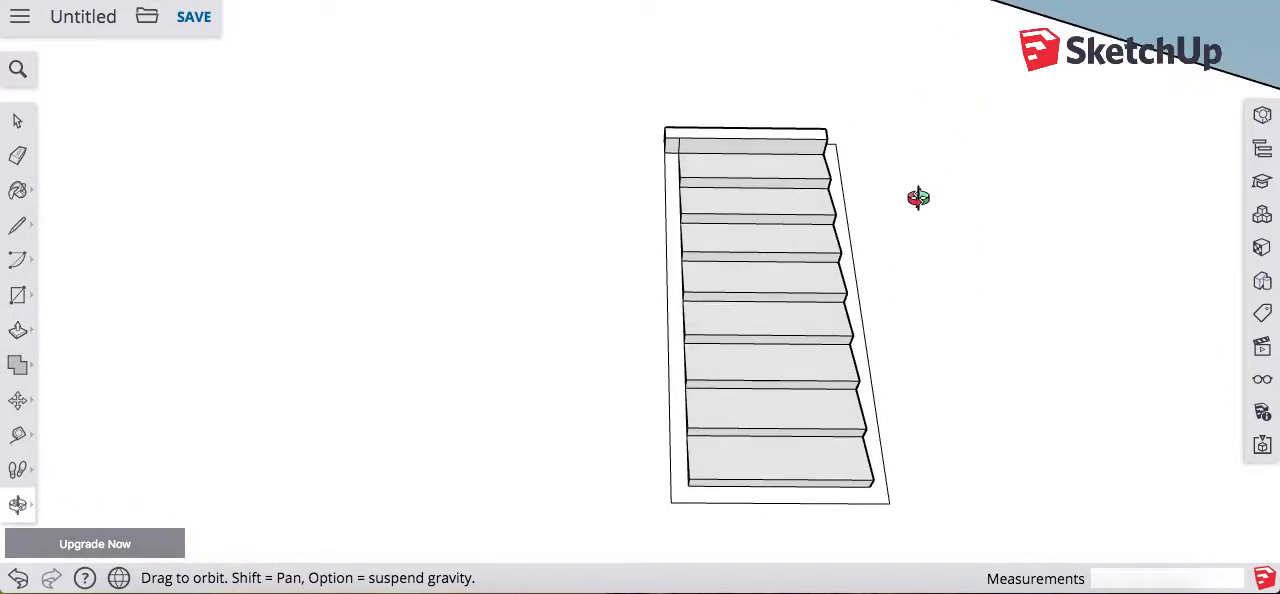
pyautogui.press('l')
pyautogui.click(687, 486)
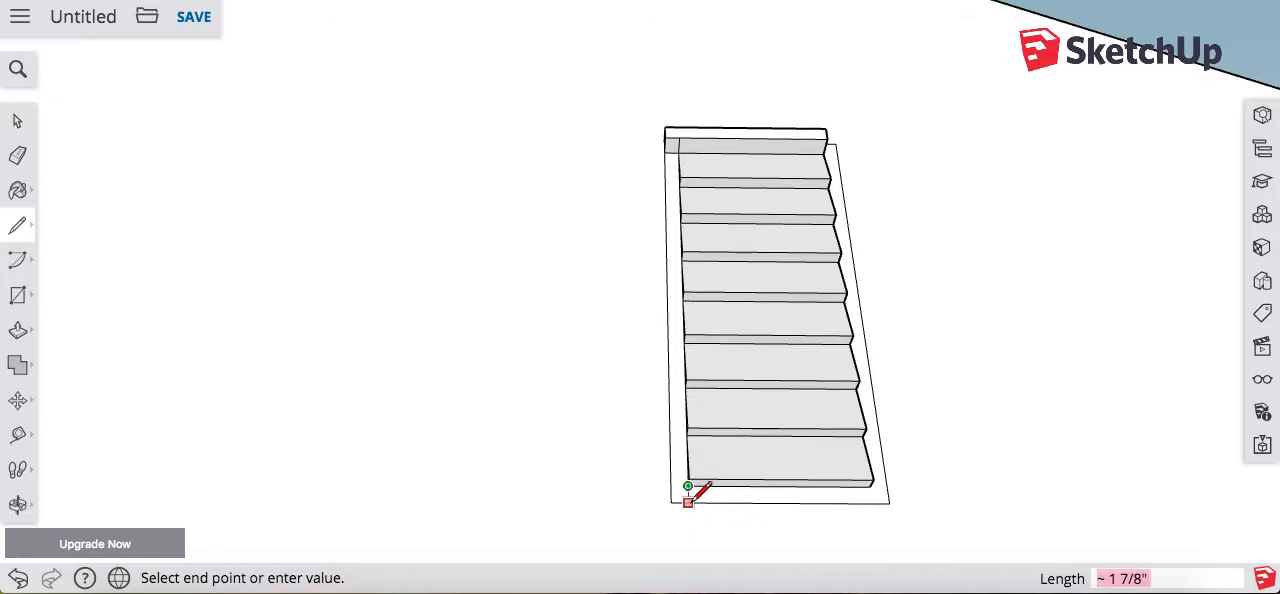
pyautogui.click(690, 502)
pyautogui.click(873, 486)
pyautogui.click(885, 500)
# Step: Extrude the shutter frame's bottom rail outward from the wall
pyautogui.press('p')
pyautogui.click(864, 497)
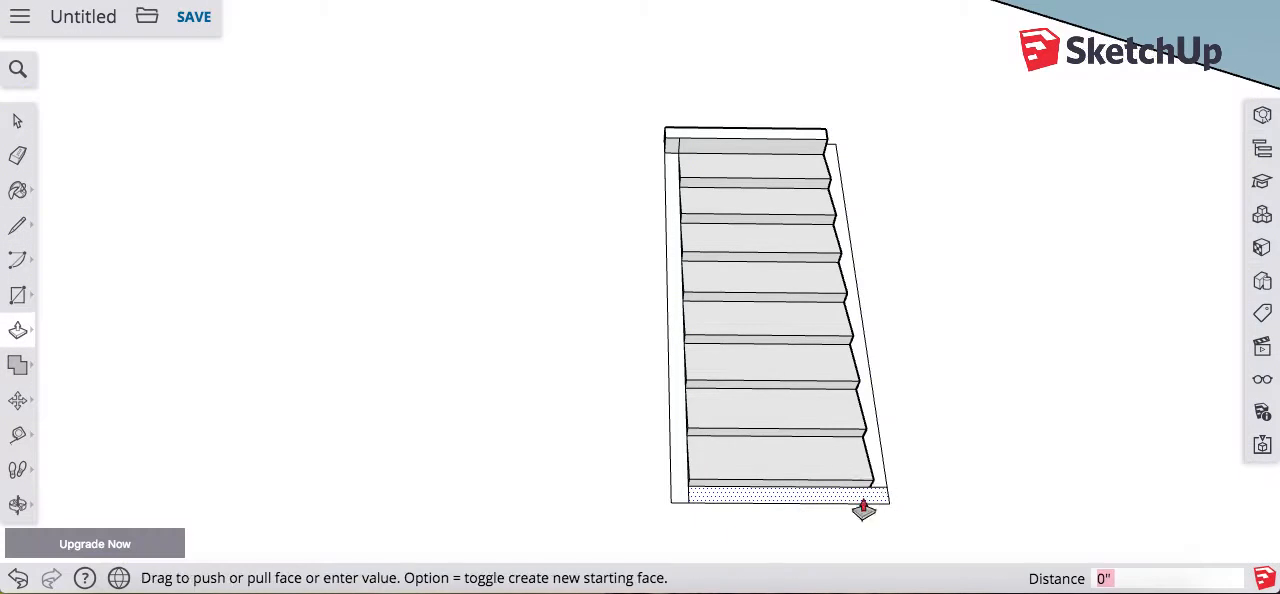
pyautogui.click(865, 500)
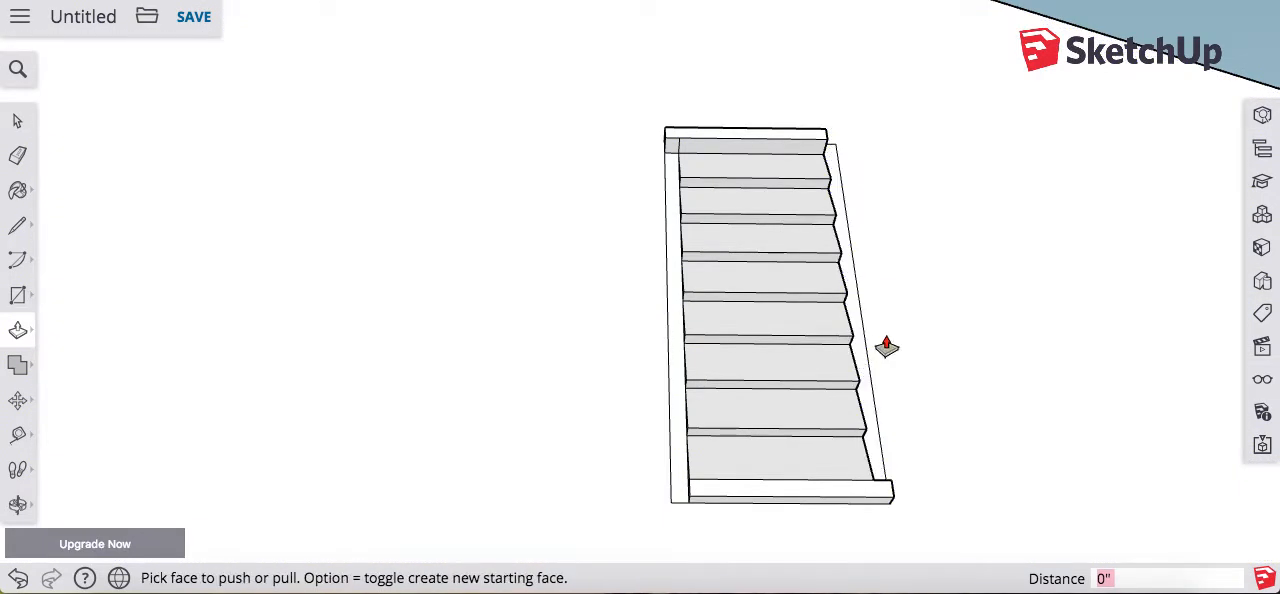
# Step: Draw a rectangle about 1' 11 3/8" by 4' 3 1/16" from the top rail's upper-left corner to the bottom rail's lower-right corner
pyautogui.press('o')
pyautogui.moveTo(883, 334); pyautogui.dragTo(874, 454)
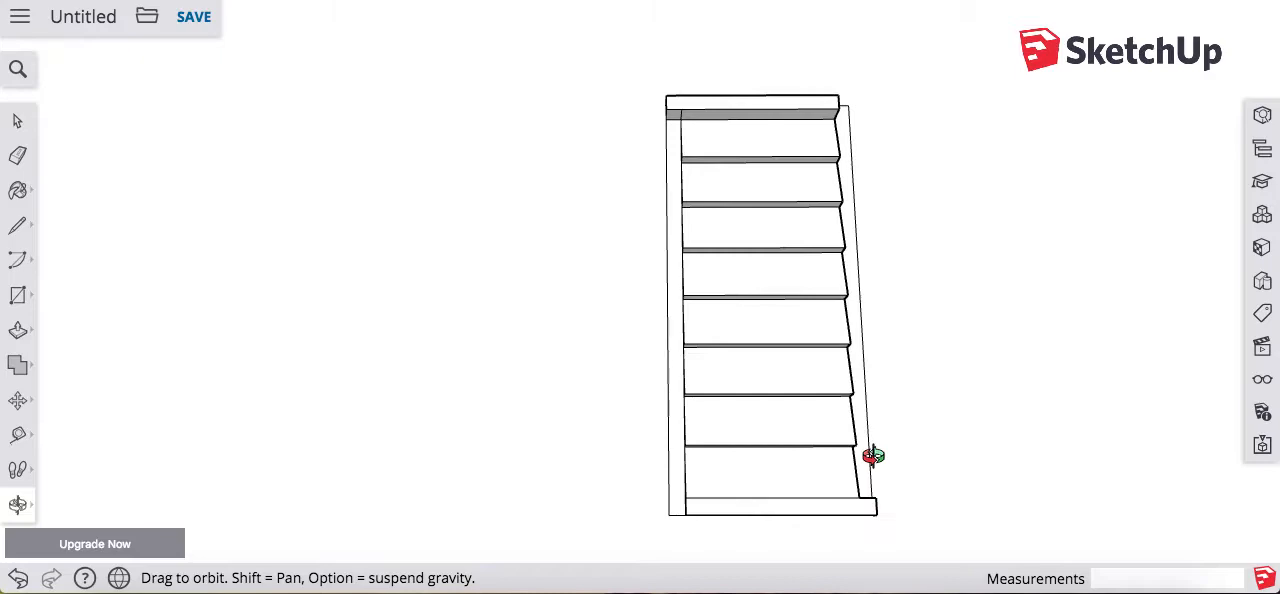
pyautogui.press('r')
pyautogui.click(666, 95)
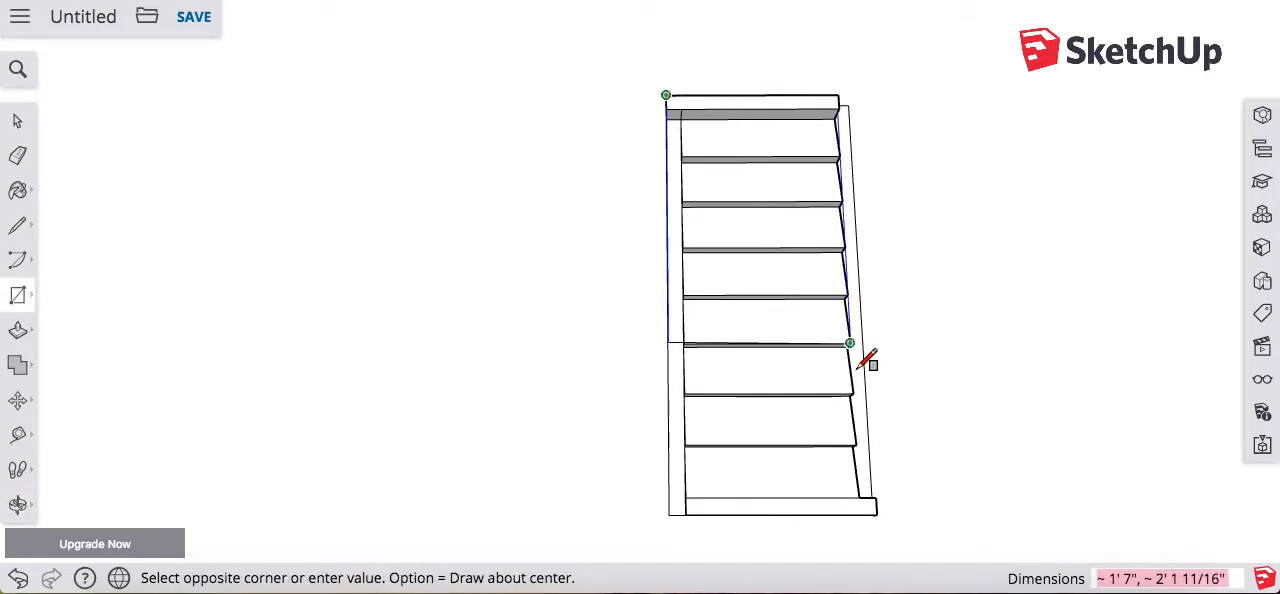
pyautogui.click(877, 515)
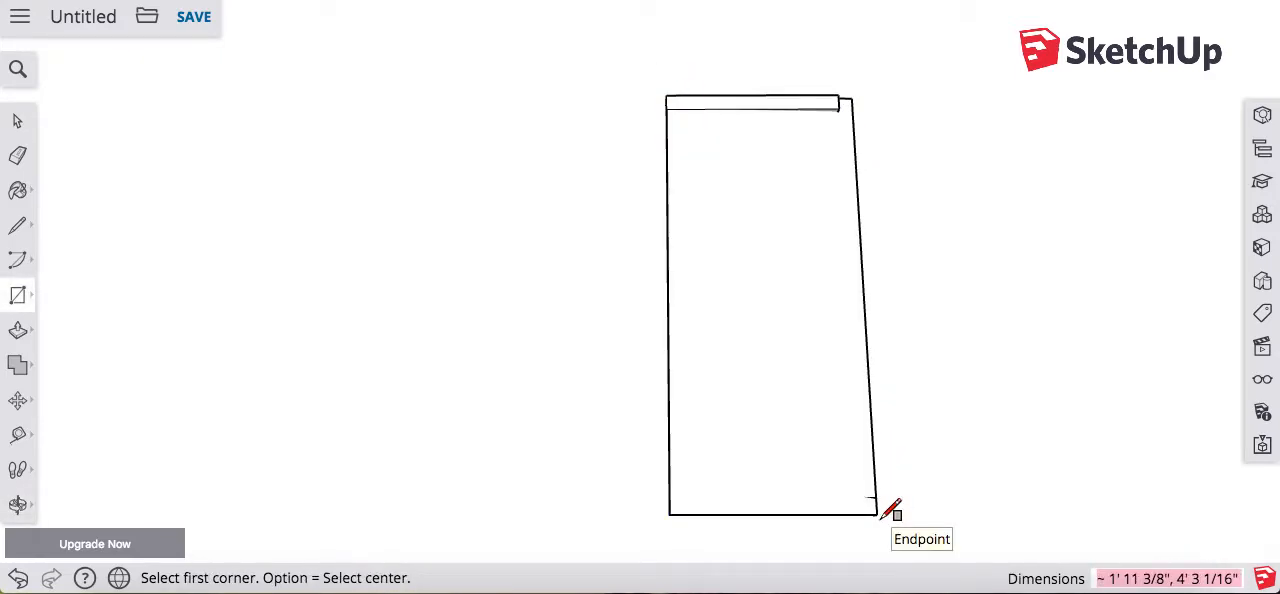
# Step: Undo the top rail's extrusion and pull the rail out 3" instead
pyautogui.press('o')
pyautogui.moveTo(874, 514); pyautogui.dragTo(783, 234)
pyautogui.moveTo(722, 258); pyautogui.dragTo(757, 166)
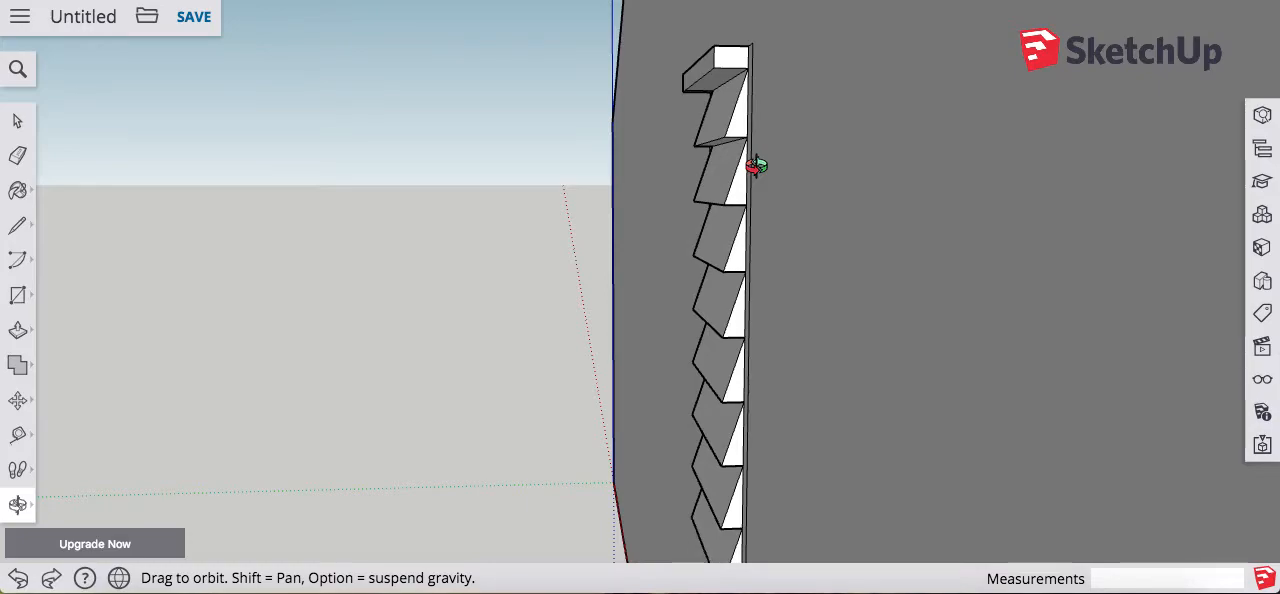
pyautogui.press('super+z')
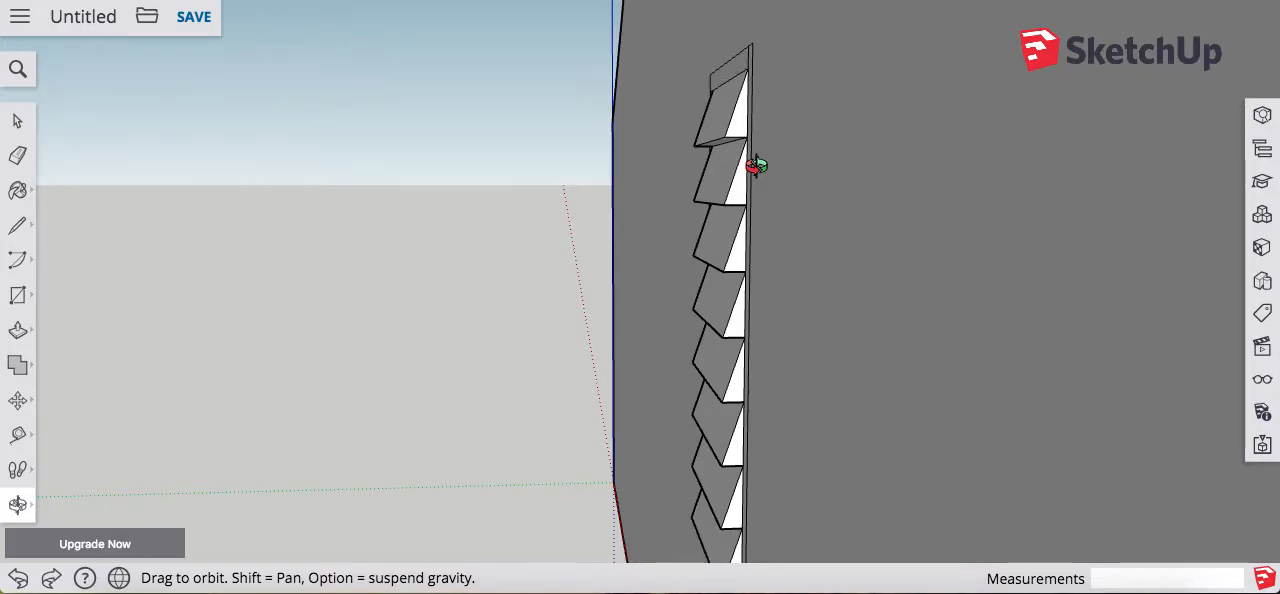
pyautogui.press('p')
pyautogui.click(737, 60)
pyautogui.write('3"')
pyautogui.press('Return')
# Step: Draw short lines about 1 7/8" long from the bottom slat's two corners to the frame's outer edges to separate the bottom rail
pyautogui.press('o')
pyautogui.moveTo(766, 414)
pyautogui.mouseDown()
pyautogui.moveTo(774, 114)
pyautogui.moveTo(903, 286)
pyautogui.moveTo(942, 222)
pyautogui.moveTo(931, 197)
pyautogui.mouseUp()
pyautogui.press('l')
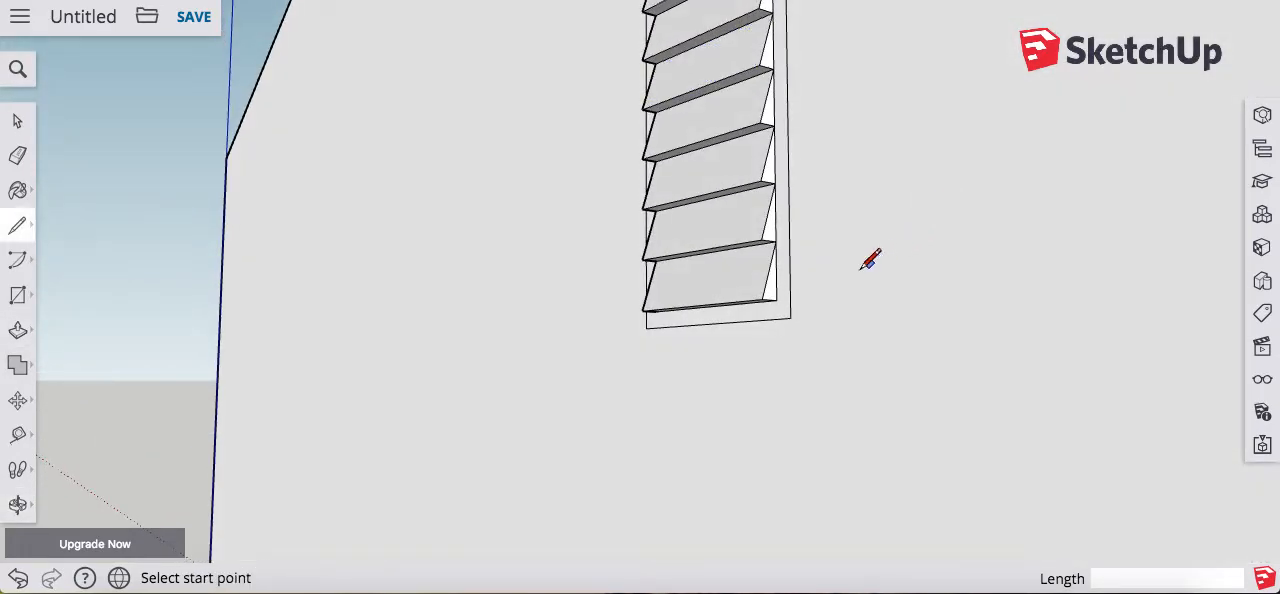
pyautogui.click(777, 299)
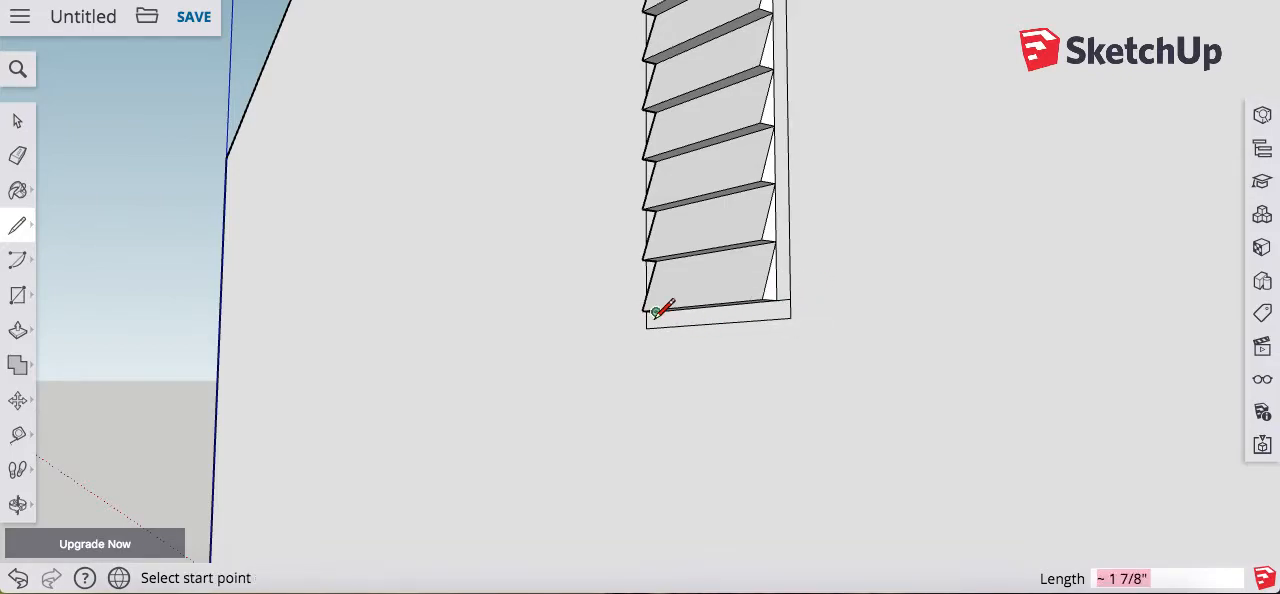
pyautogui.press('o')
pyautogui.moveTo(700, 316); pyautogui.dragTo(933, 330)
pyautogui.press('l')
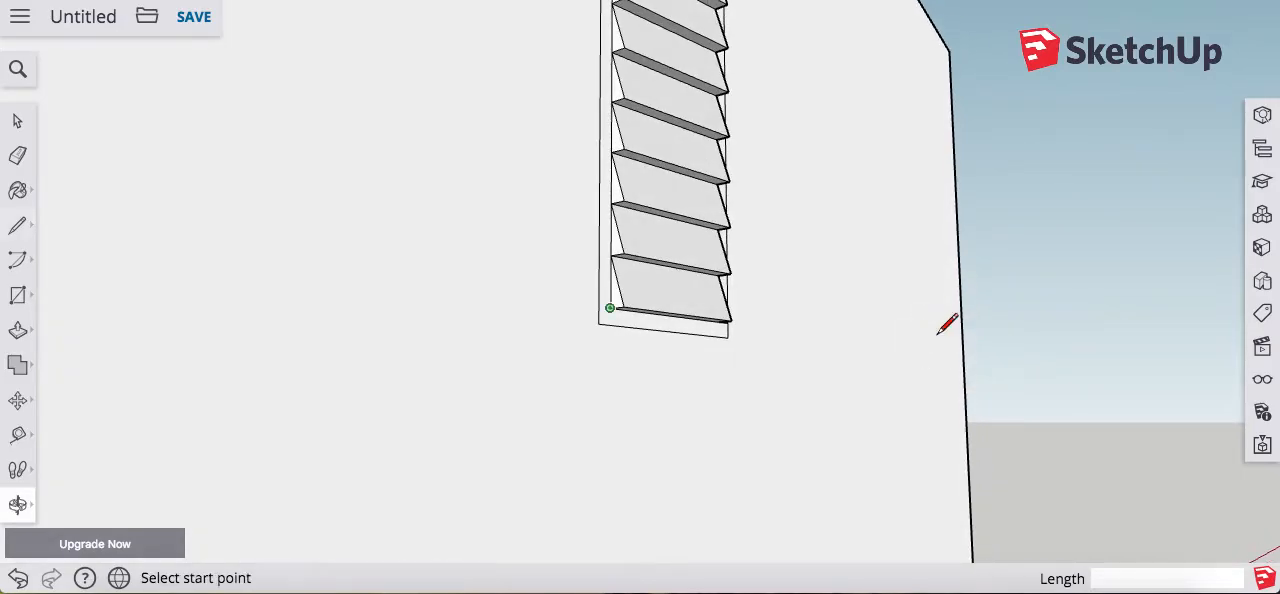
pyautogui.click(610, 307)
pyautogui.click(610, 324)
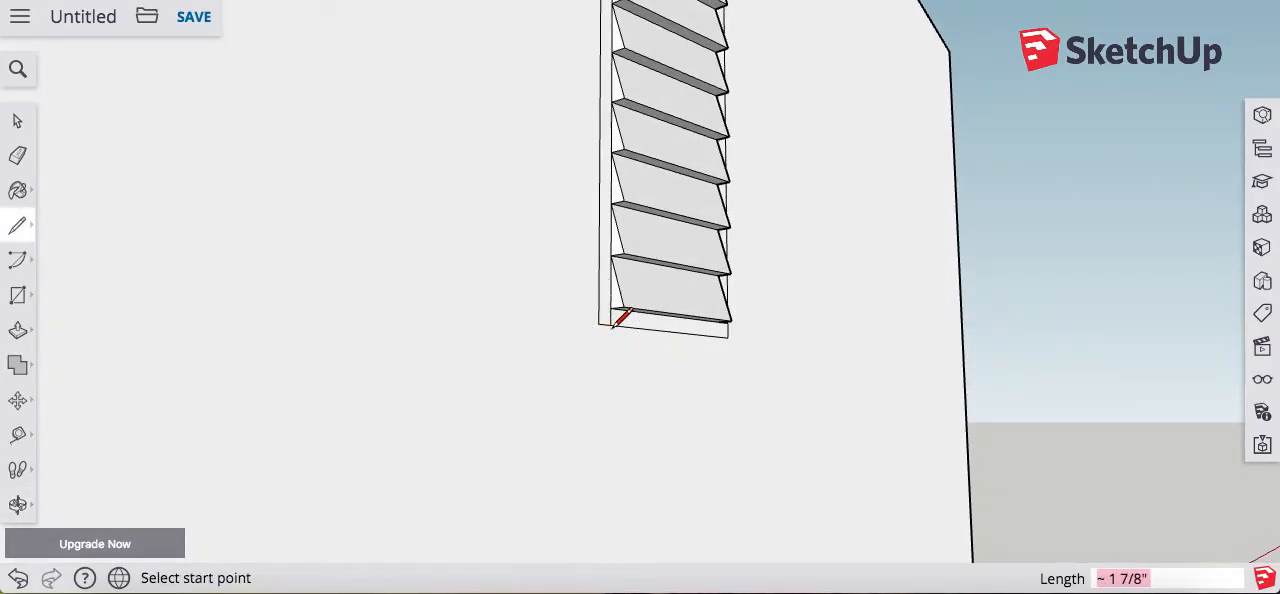
# Step: Repeat the top rail's extrusion on the bottom rail and pull its front face out another 1"
pyautogui.press('p')
pyautogui.click(669, 338)
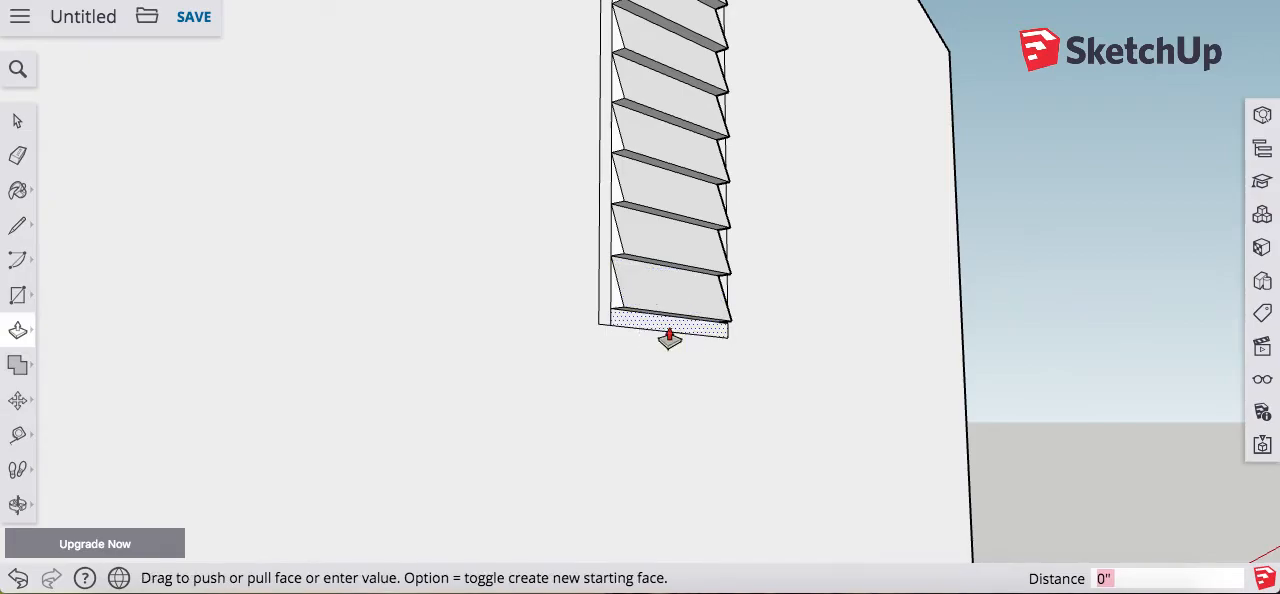
pyautogui.click(669, 338)
pyautogui.press('o')
pyautogui.moveTo(822, 243); pyautogui.dragTo(563, 411)
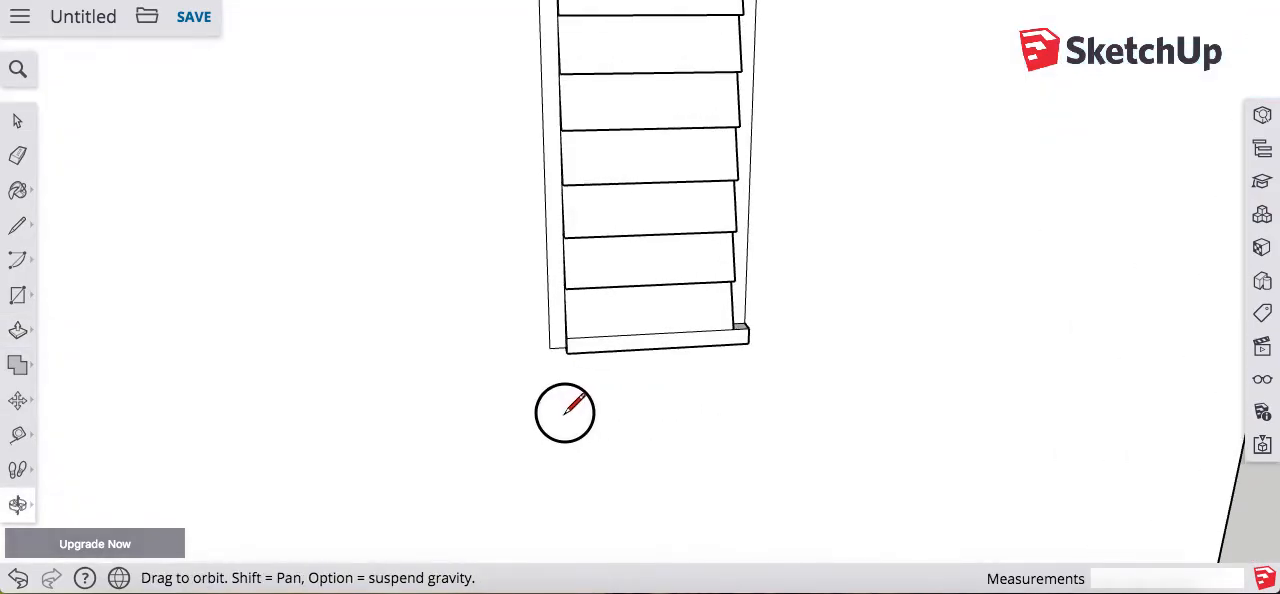
pyautogui.press('p')
pyautogui.click(668, 355)
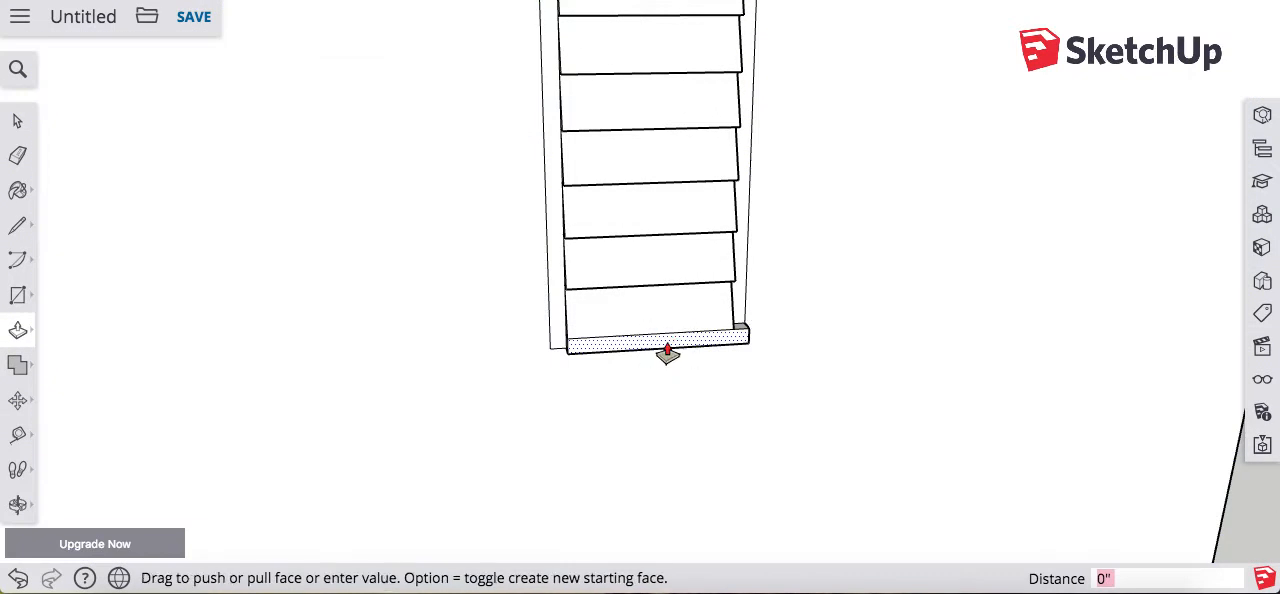
pyautogui.click(668, 366)
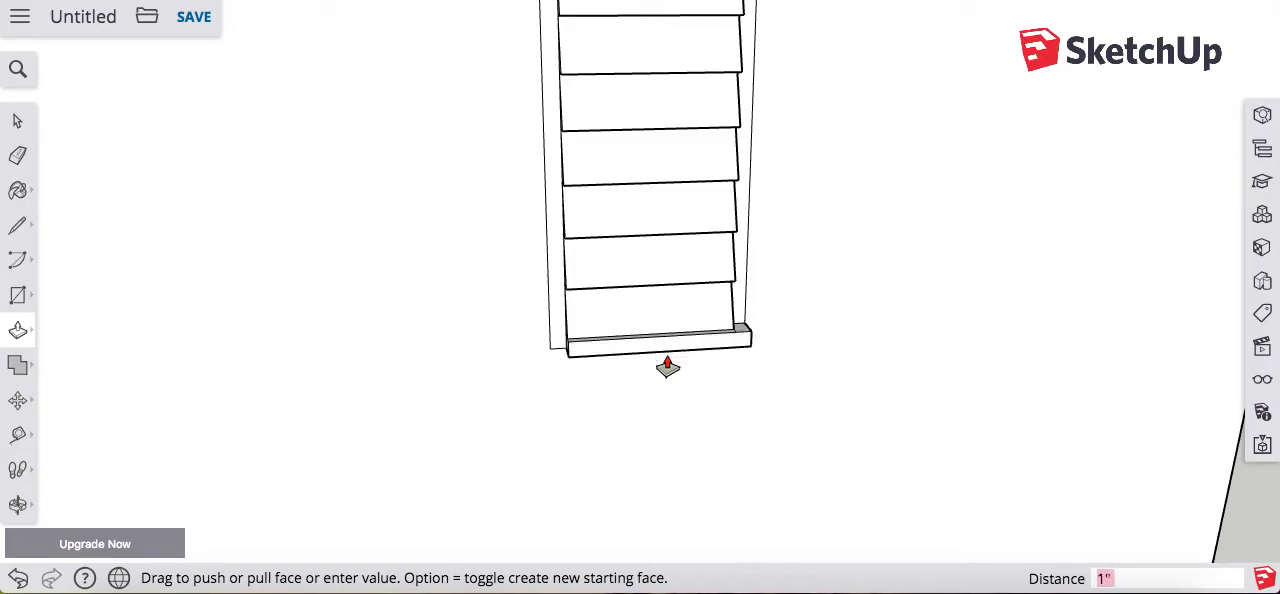
# Step: Draw a rectangle about 4' 3 1/16" by 1' 11 3/8" over the shutter's front, spanning opposite outer corners of the raised top and bottom rails
pyautogui.scroll(-5, 720, 306)
pyautogui.scroll(3, 693, 252)
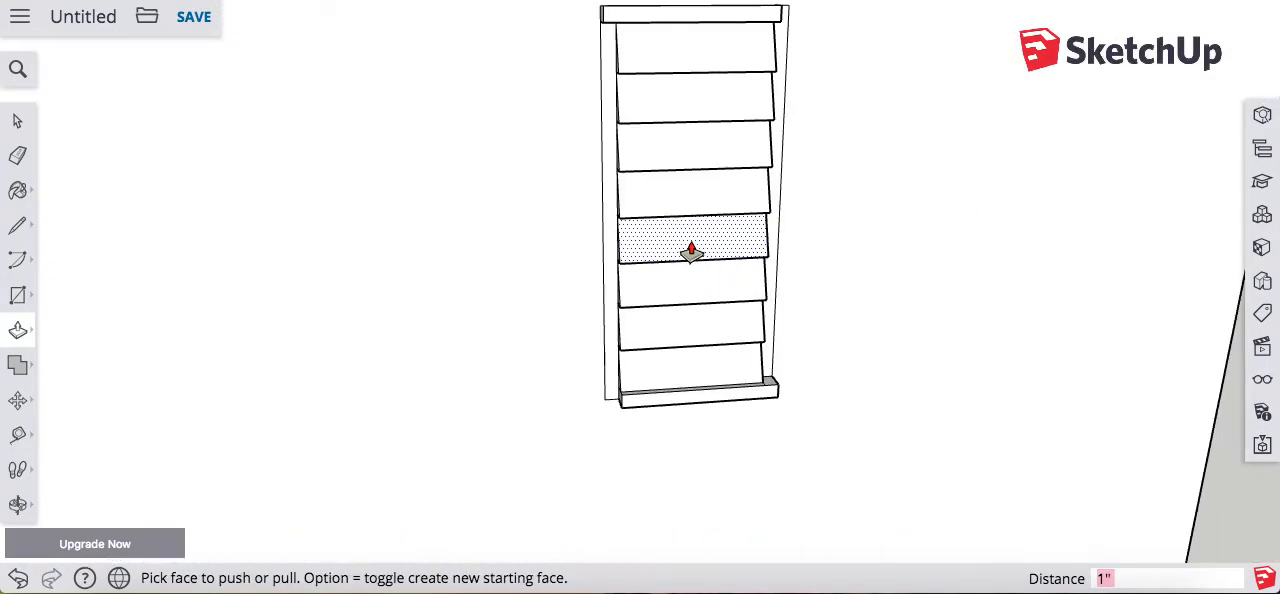
pyautogui.press('r')
pyautogui.click(603, 5)
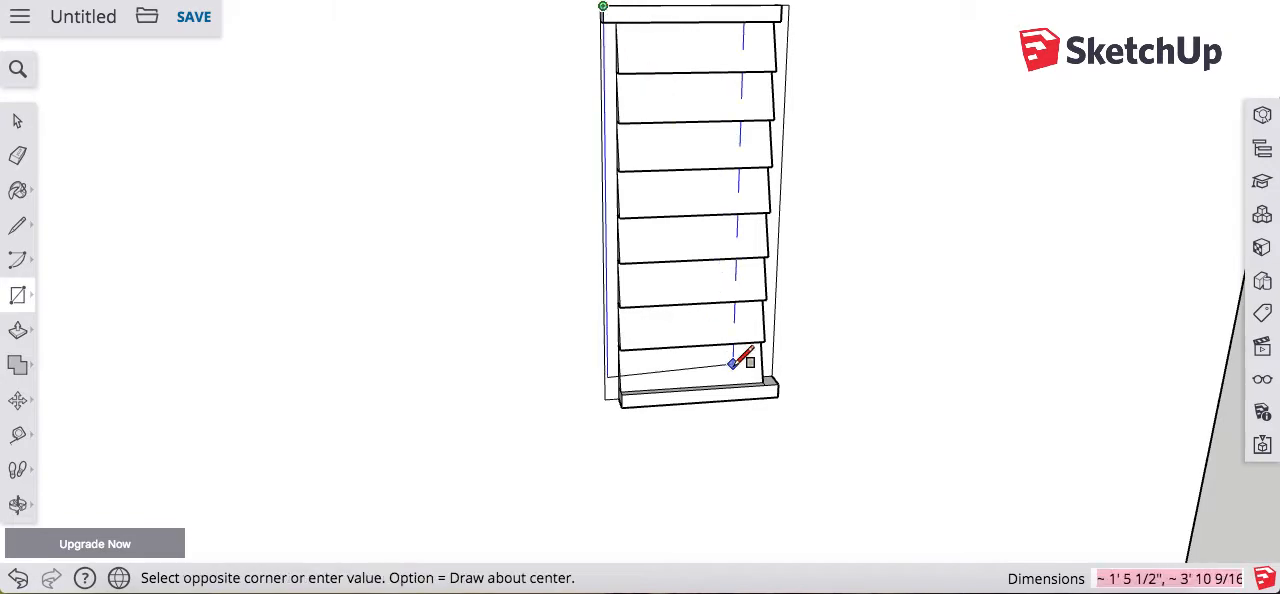
pyautogui.click(780, 396)
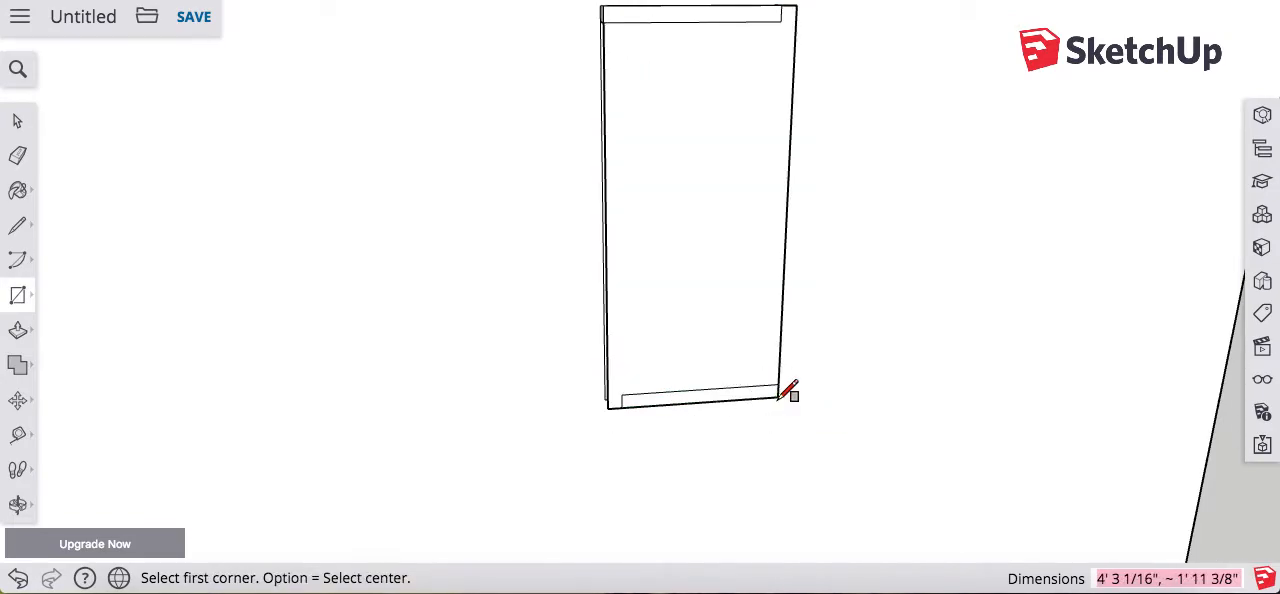
# Step: Close the shutter's open right side with a rectangle from the top rail's front lower corner to the bottom rail's back corner
pyautogui.press('o')
pyautogui.moveTo(877, 337); pyautogui.dragTo(738, 446)
pyautogui.moveTo(846, 298); pyautogui.dragTo(630, 277)
pyautogui.press('r')
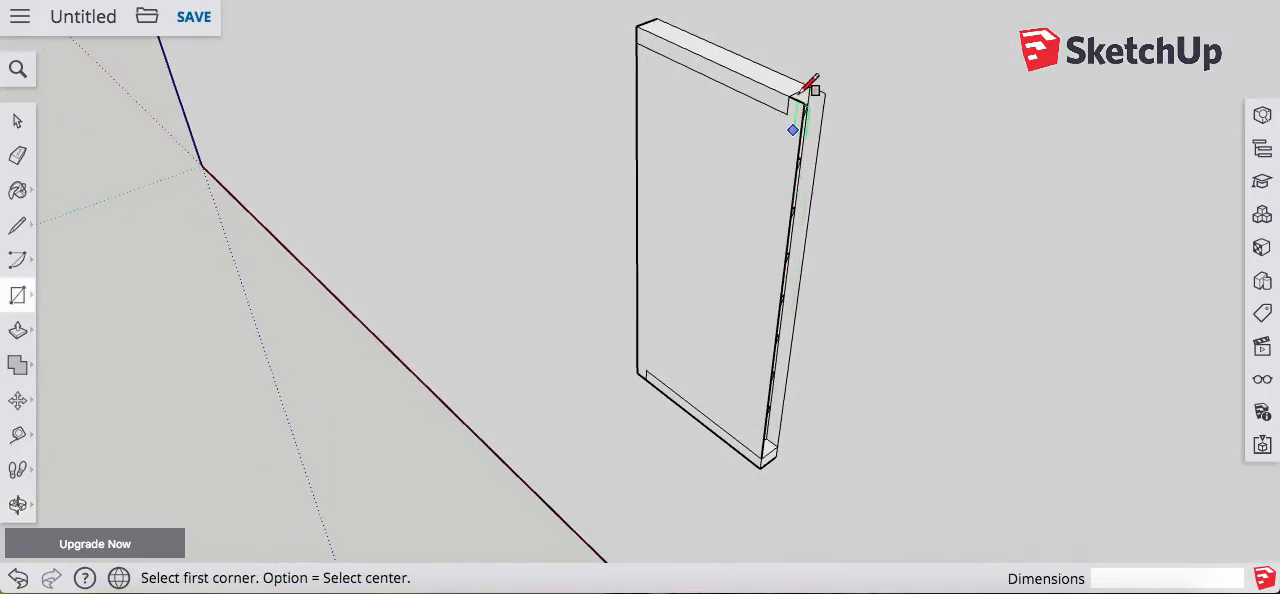
pyautogui.click(804, 103)
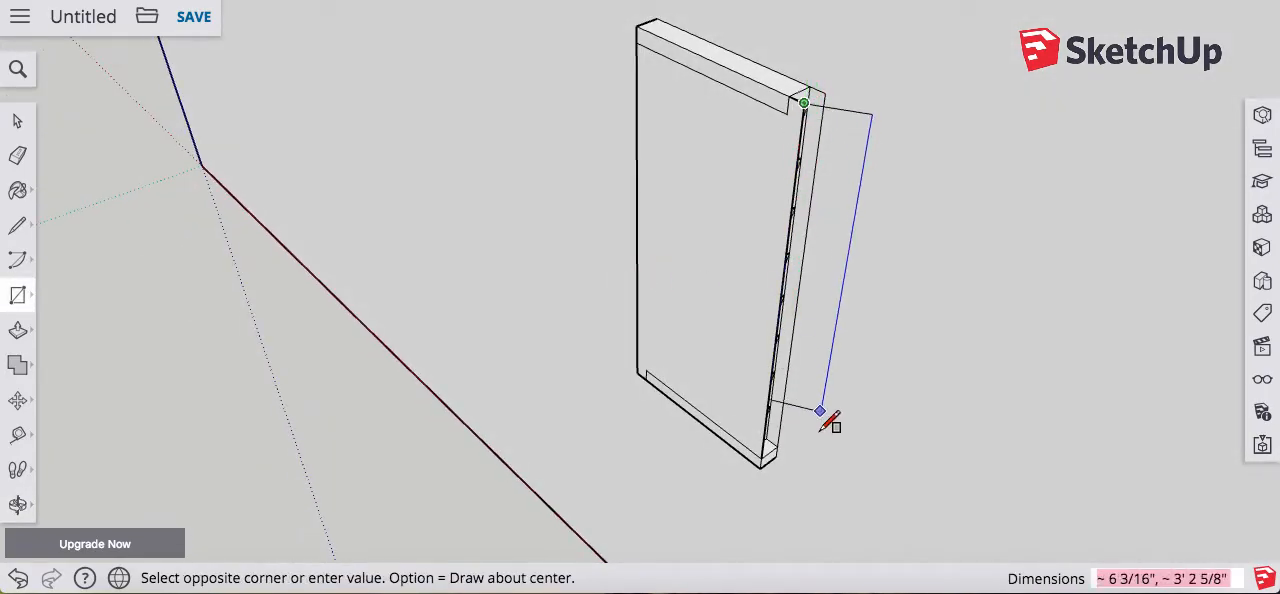
pyautogui.click(776, 455)
# Step: Close the shutter's open left side with a rectangle about 4' 1 3/16" by 3" below the top rail
pyautogui.press('o')
pyautogui.moveTo(829, 309); pyautogui.dragTo(986, 286)
pyautogui.press('r')
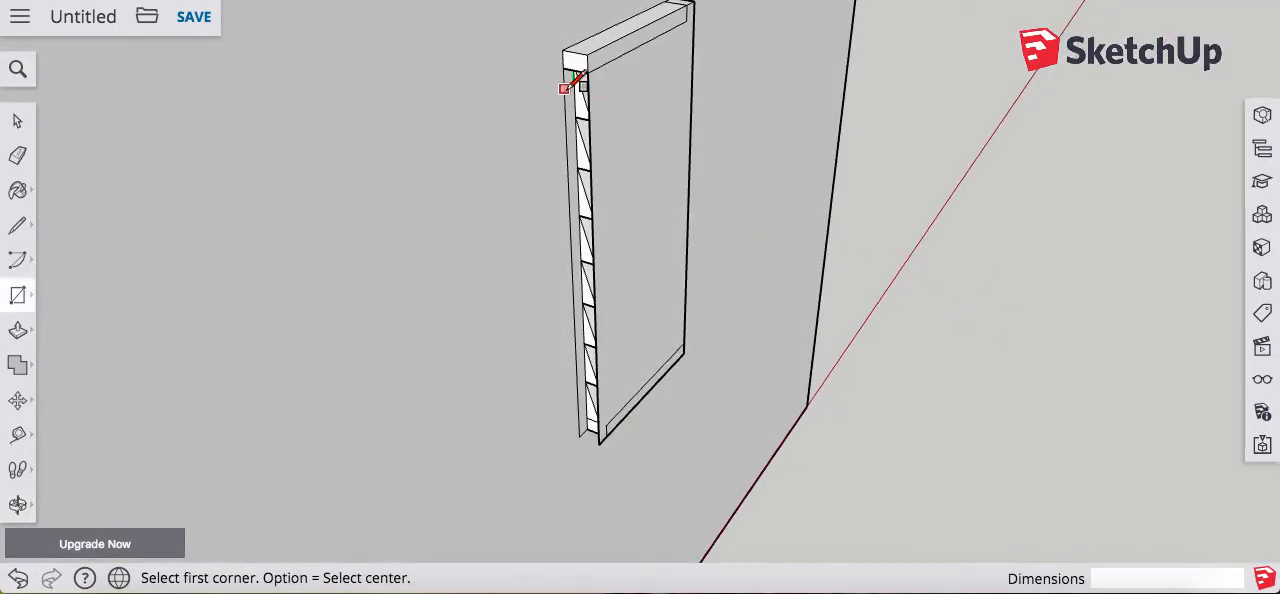
pyautogui.click(563, 67)
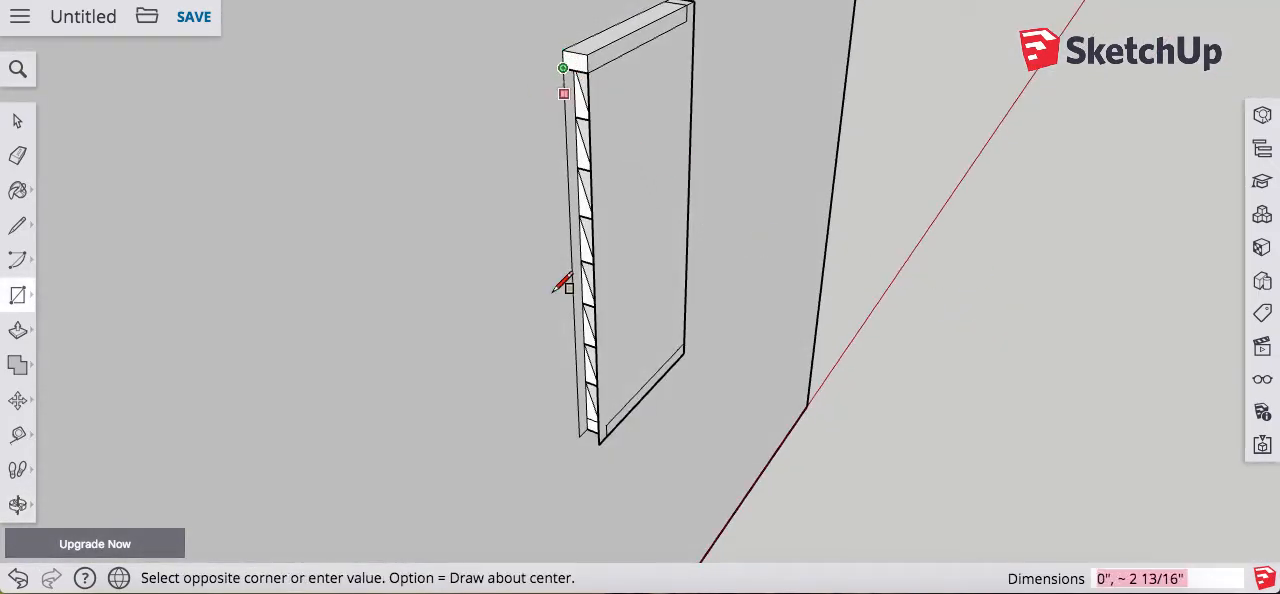
pyautogui.click(611, 430)
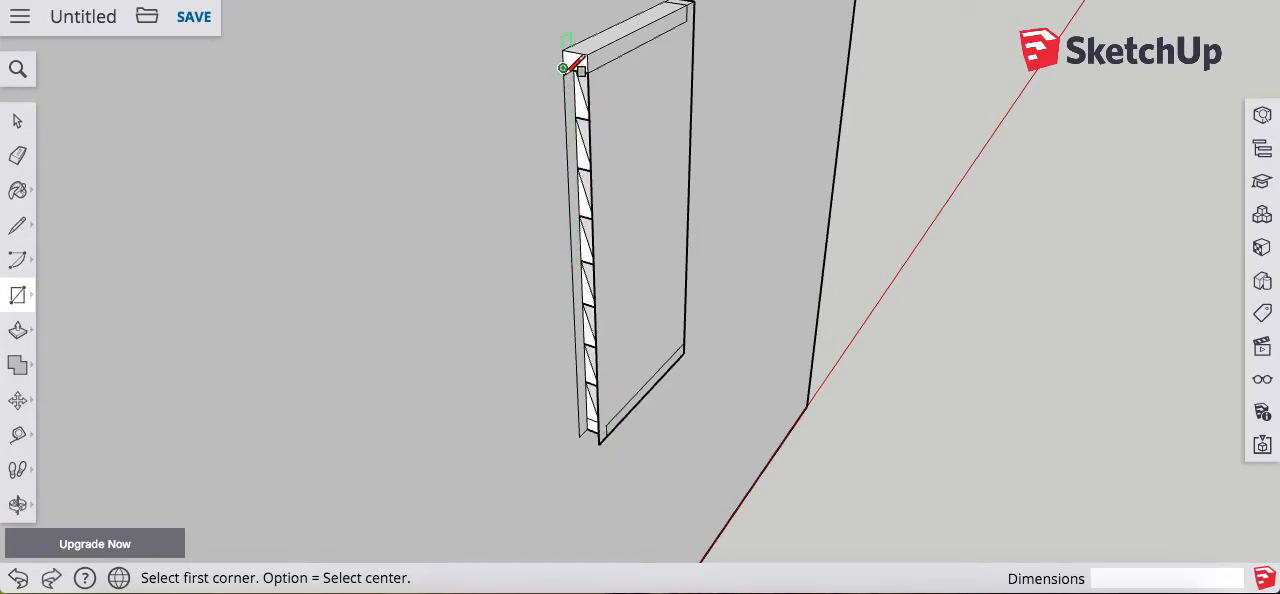
pyautogui.click(563, 67)
pyautogui.click(614, 443)
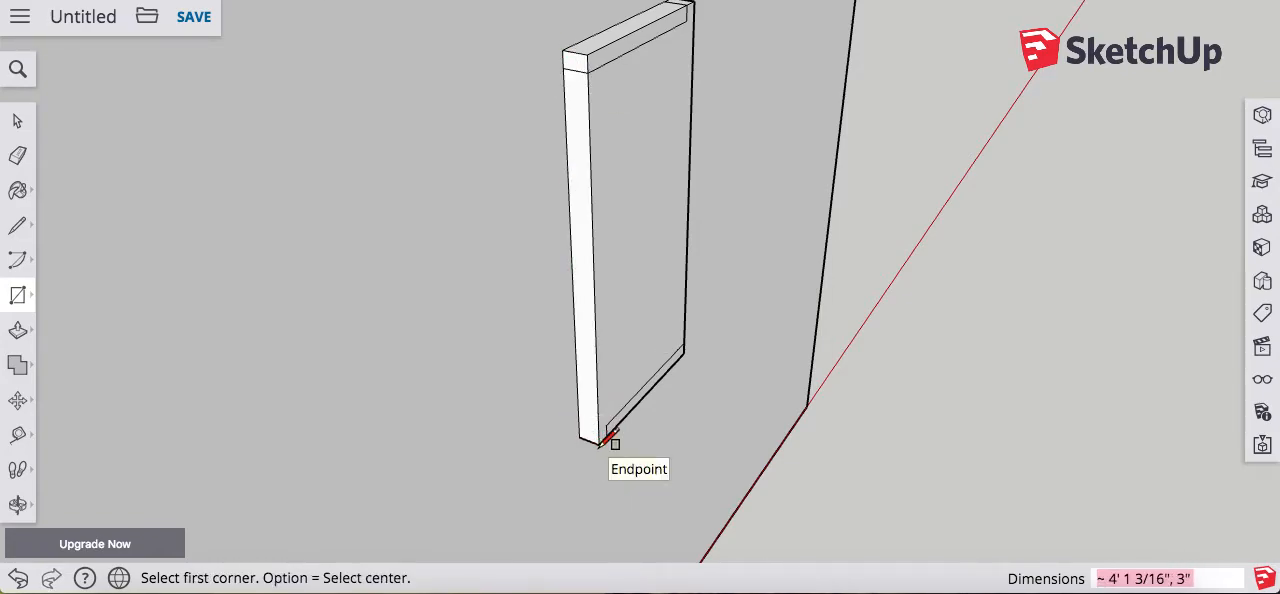
# Step: Draw vertical lines about 4' 1 3/16" and 3' 11 5/16" long on the shutter's front to mark the inner edges of the right and left stiles
pyautogui.press('o')
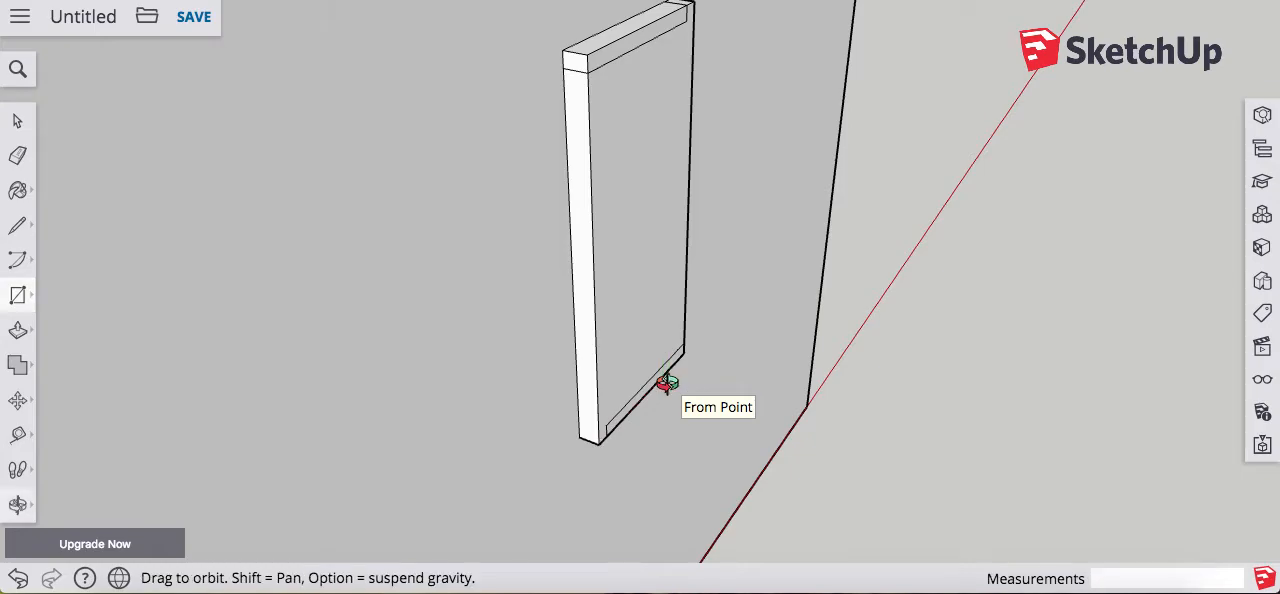
pyautogui.moveTo(777, 277); pyautogui.dragTo(483, 256)
pyautogui.press('l')
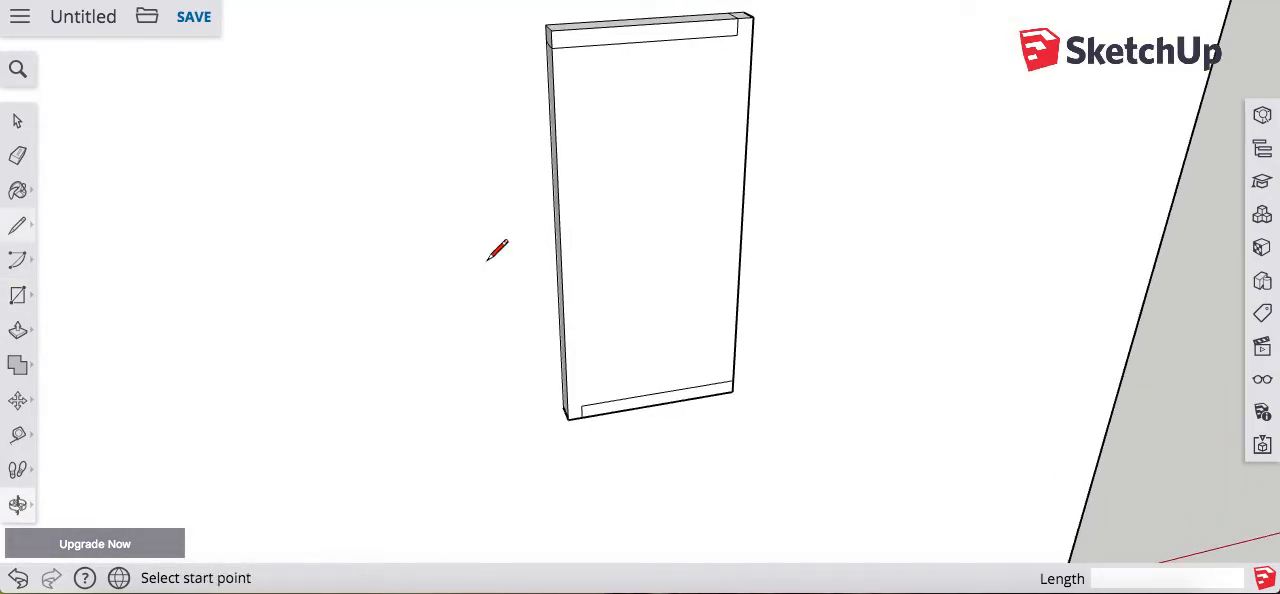
pyautogui.click(736, 35)
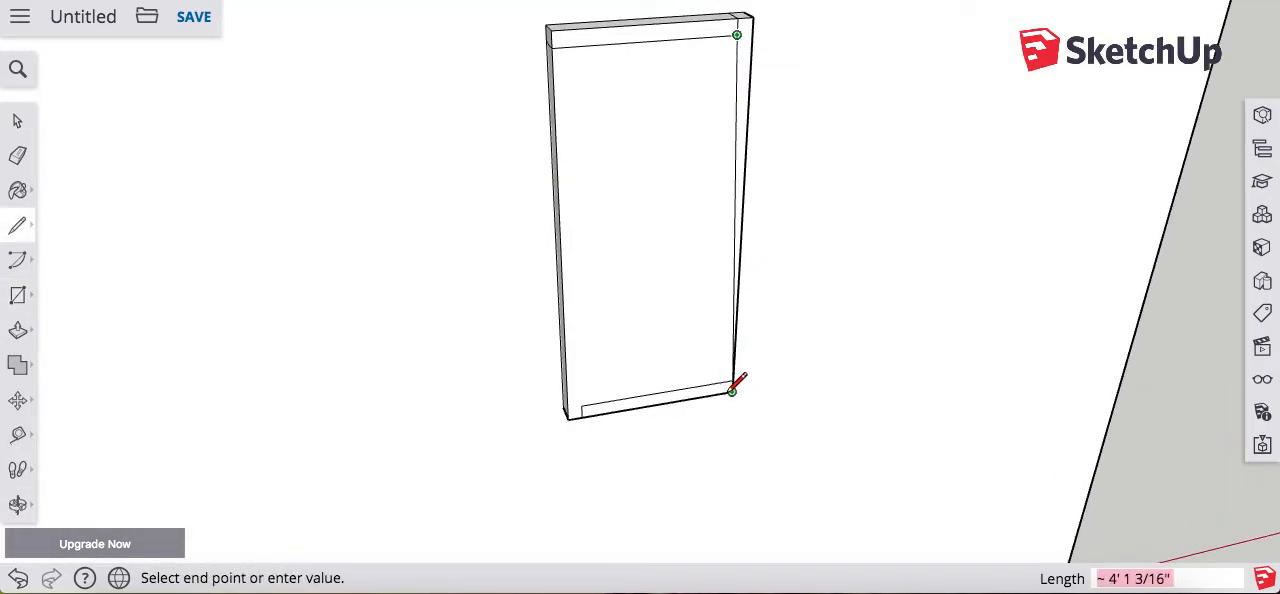
pyautogui.click(720, 394)
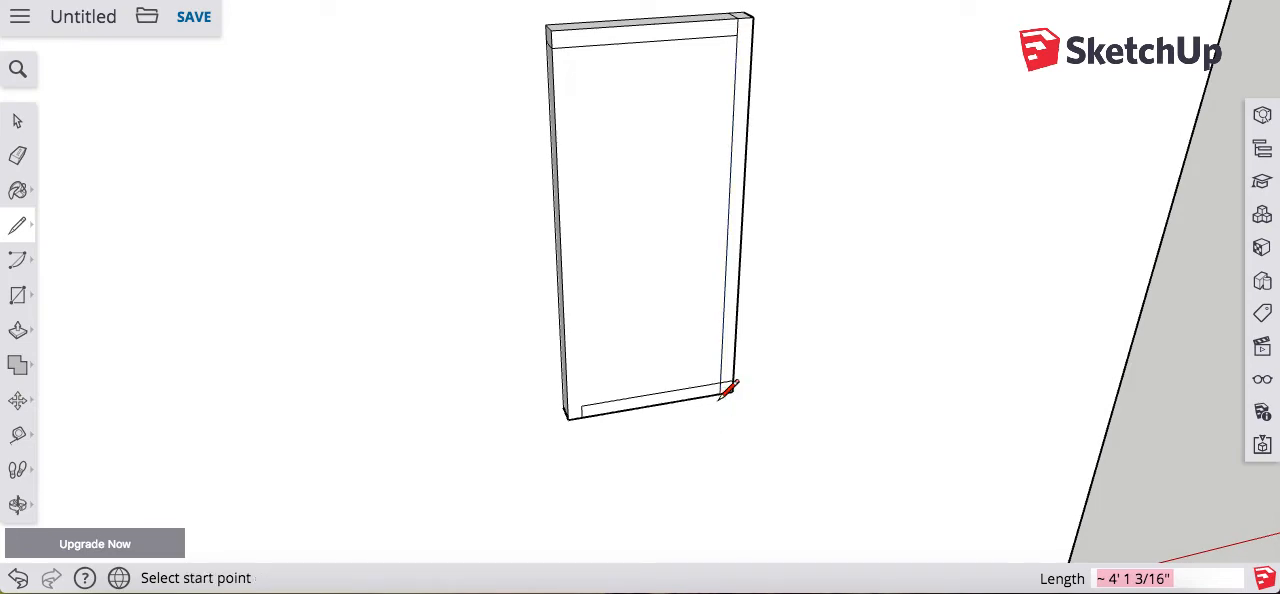
pyautogui.click(581, 406)
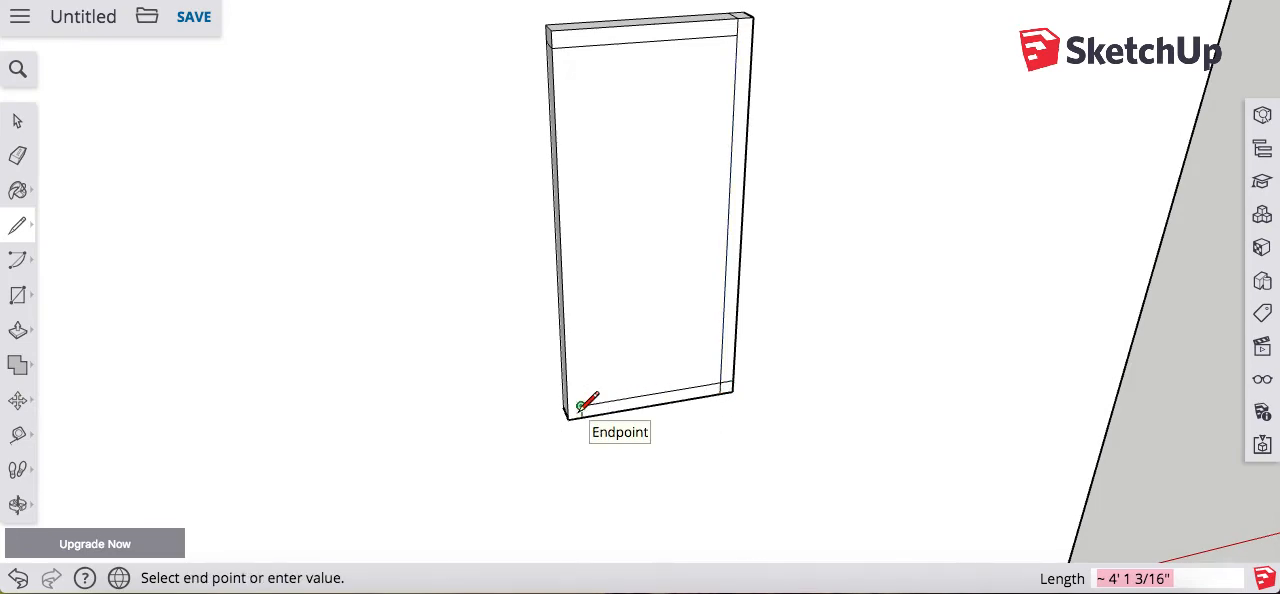
pyautogui.click(569, 47)
# Step: Delete the large front face inside the frame to expose the slats
pyautogui.press('space')
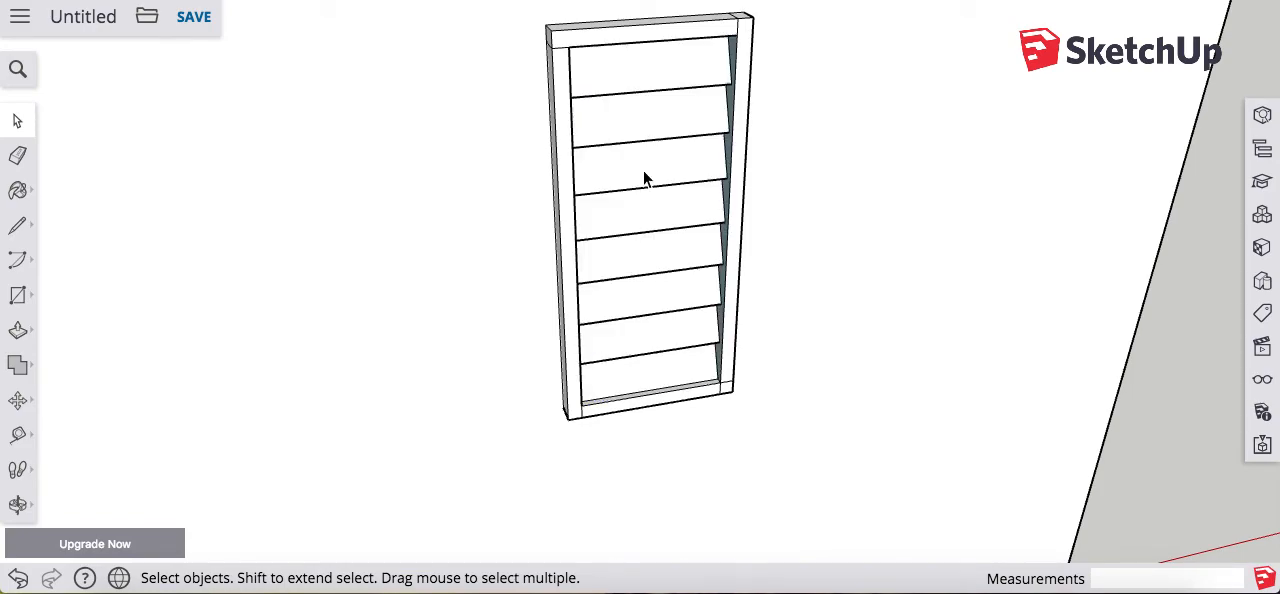
pyautogui.press('o')
pyautogui.moveTo(737, 194); pyautogui.dragTo(436, 162)
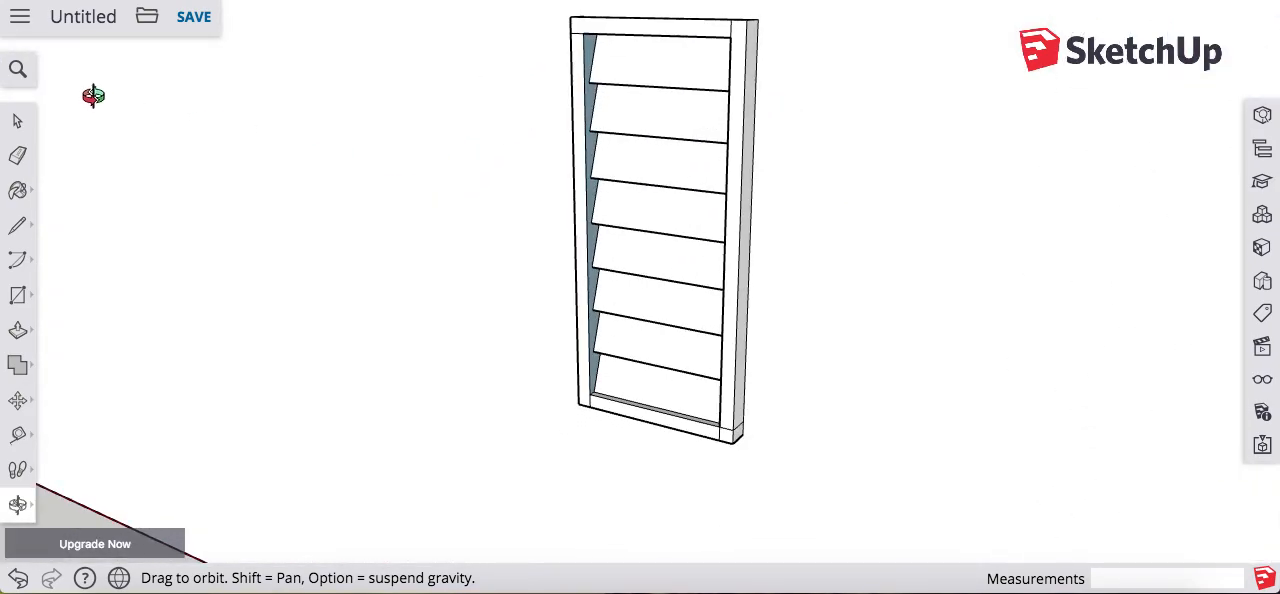